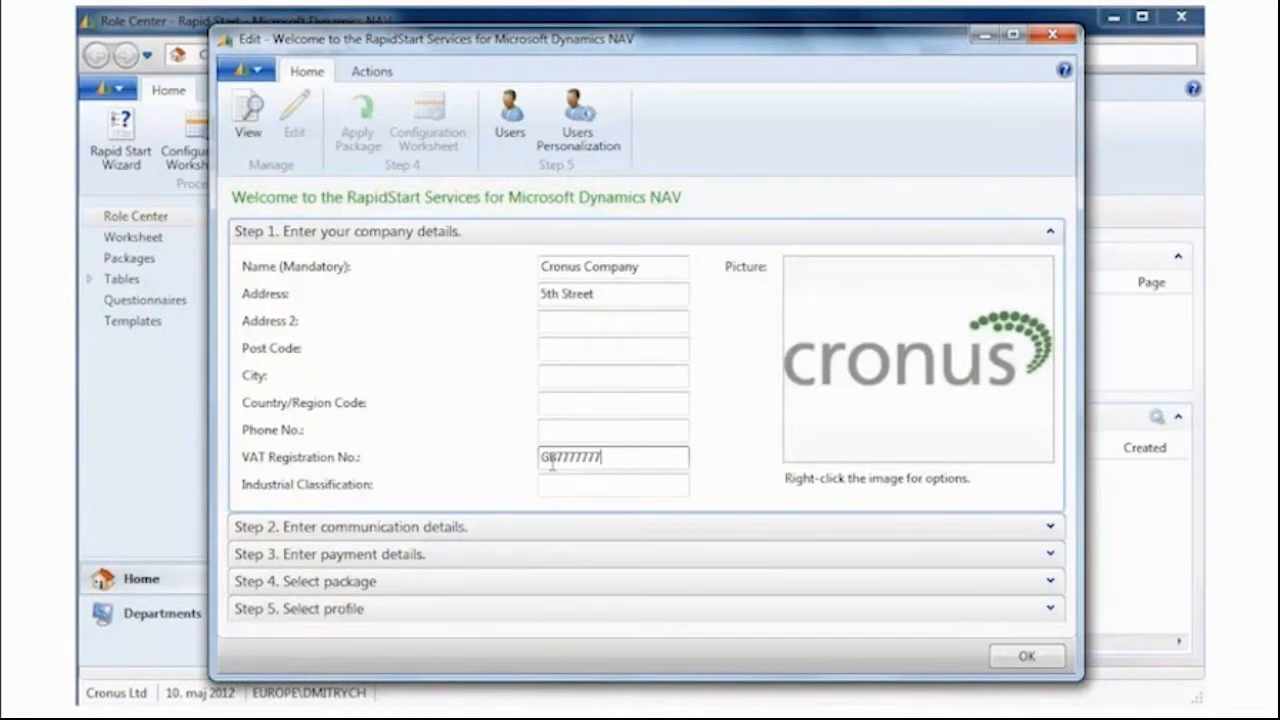
Complete the wizard's communication details by entering the company's phone number
left_click(1051, 232)
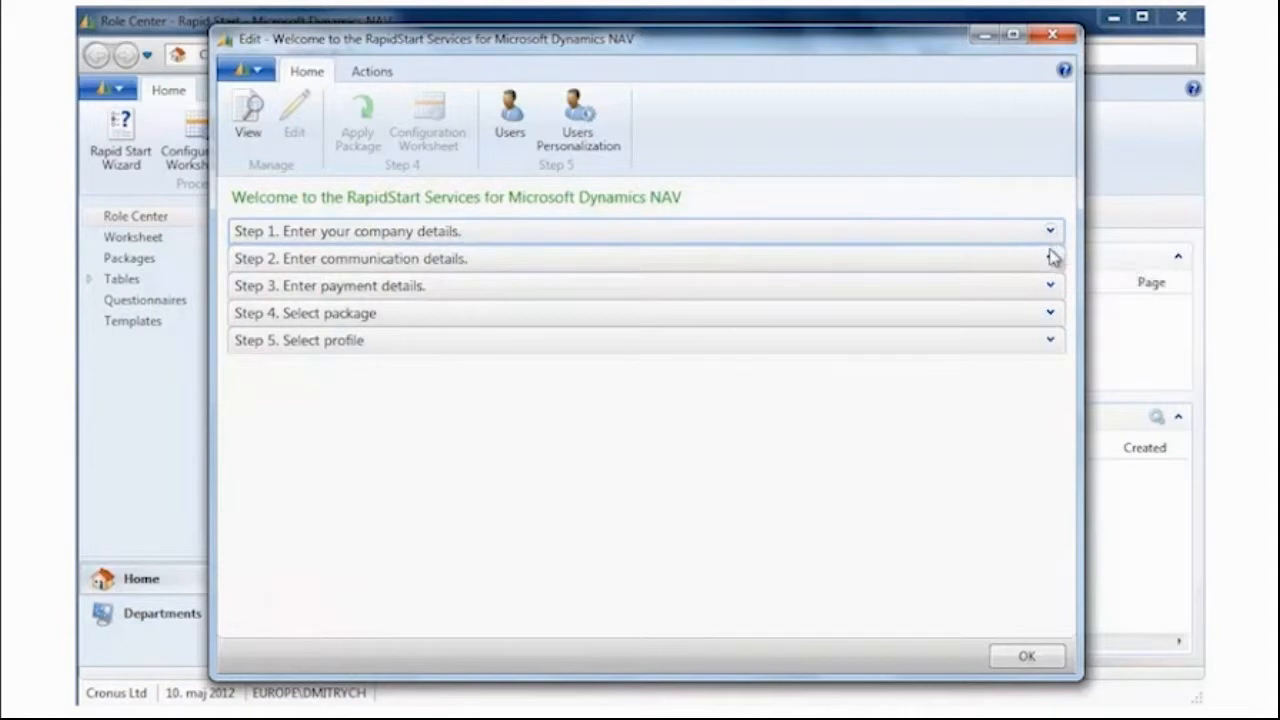
left_click(1050, 258)
left_click(611, 293)
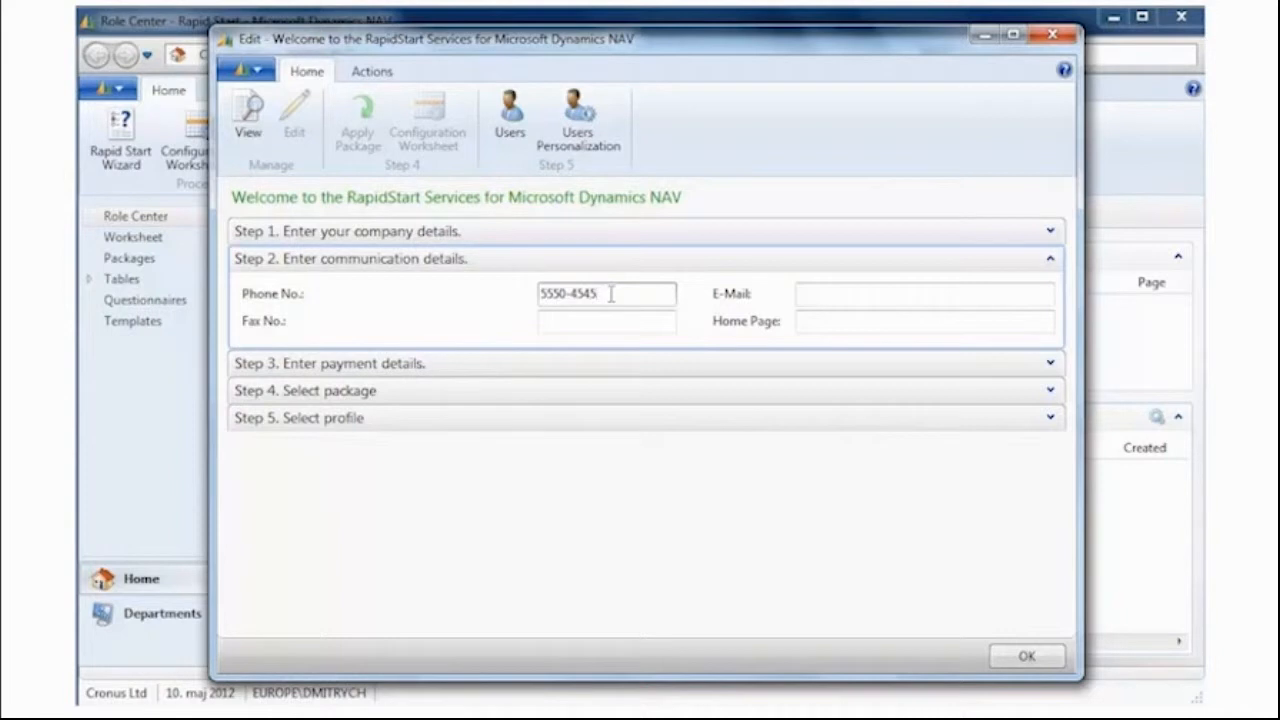
left_click(1049, 260)
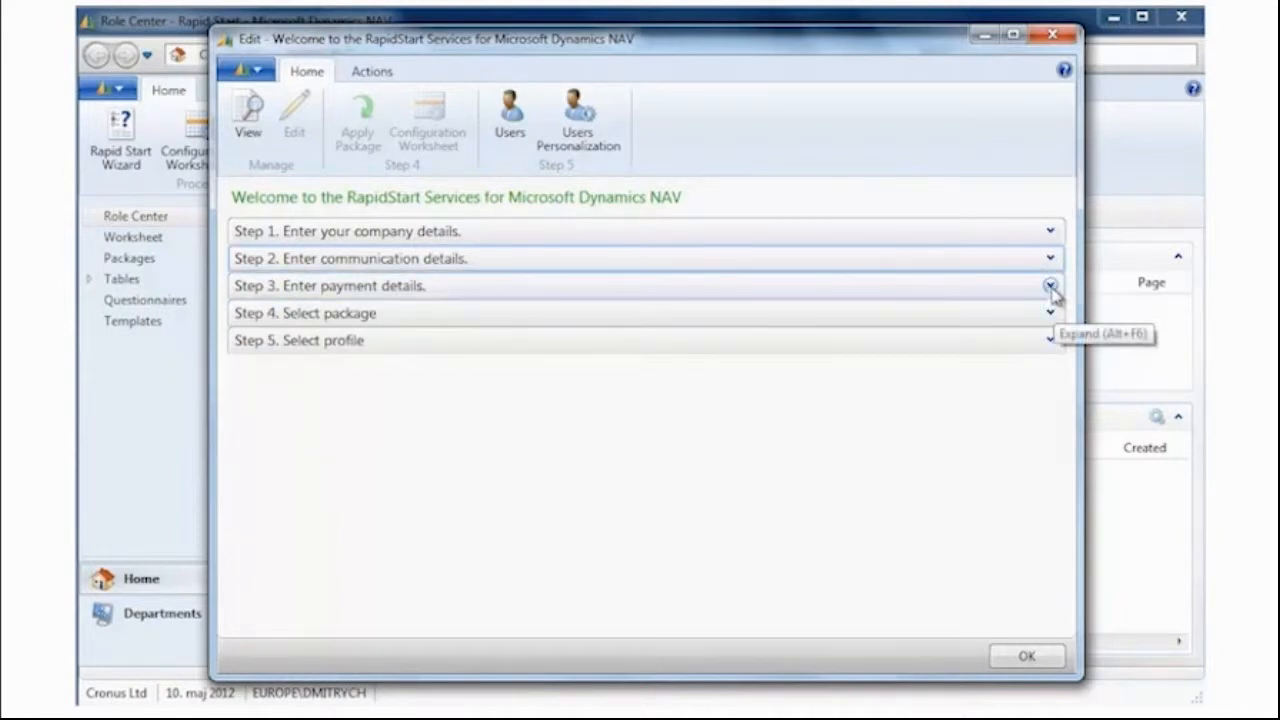
Fill in the payment details with the bank name New Bank of London and the company's bank account number
left_click(1050, 287)
left_click(577, 324)
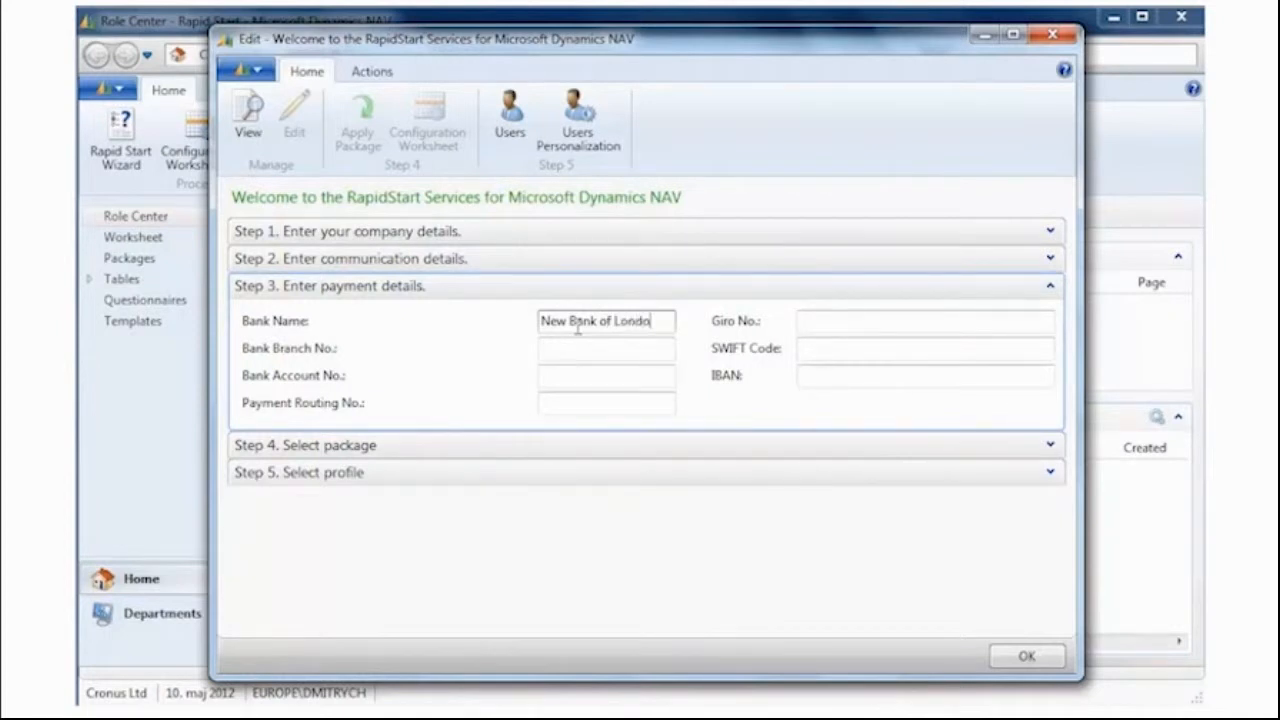
left_click(559, 376)
type("311")
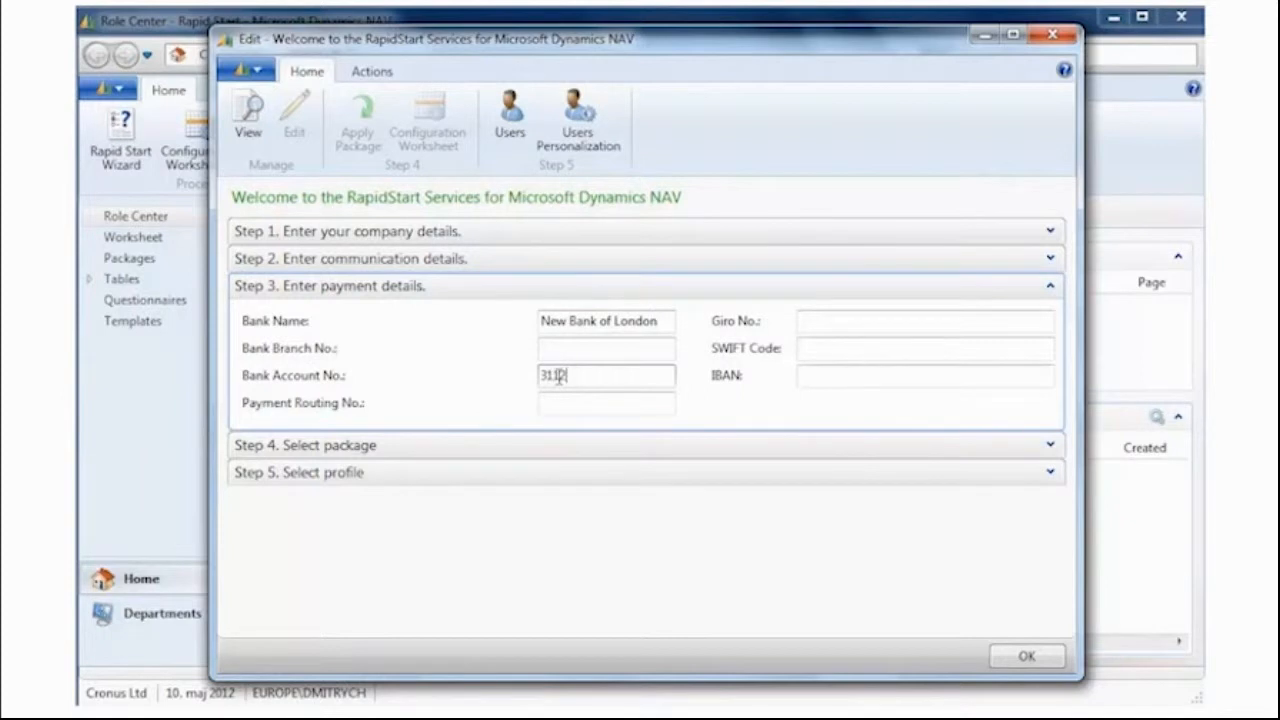
type("2 5757 897")
left_click(1050, 288)
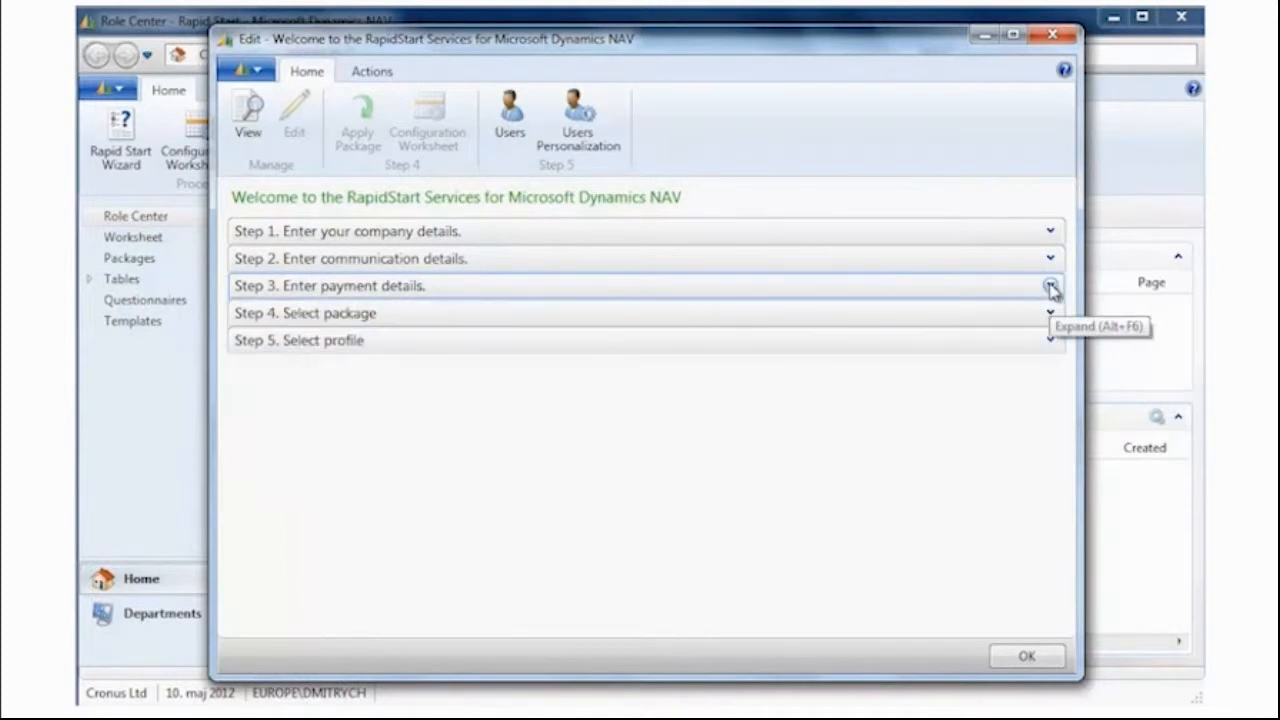
Load the configuration package from Configuration.xml in the Rapid Start folder and apply it to the company
left_click(1050, 313)
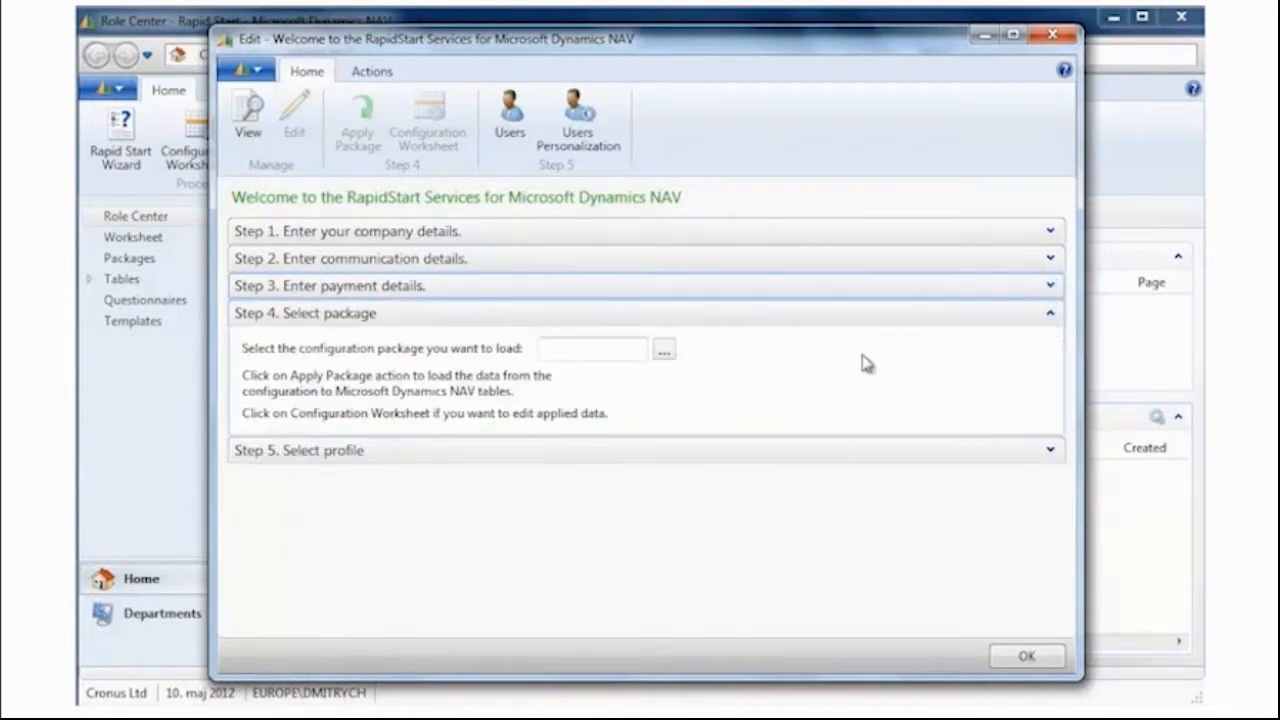
left_click(663, 352)
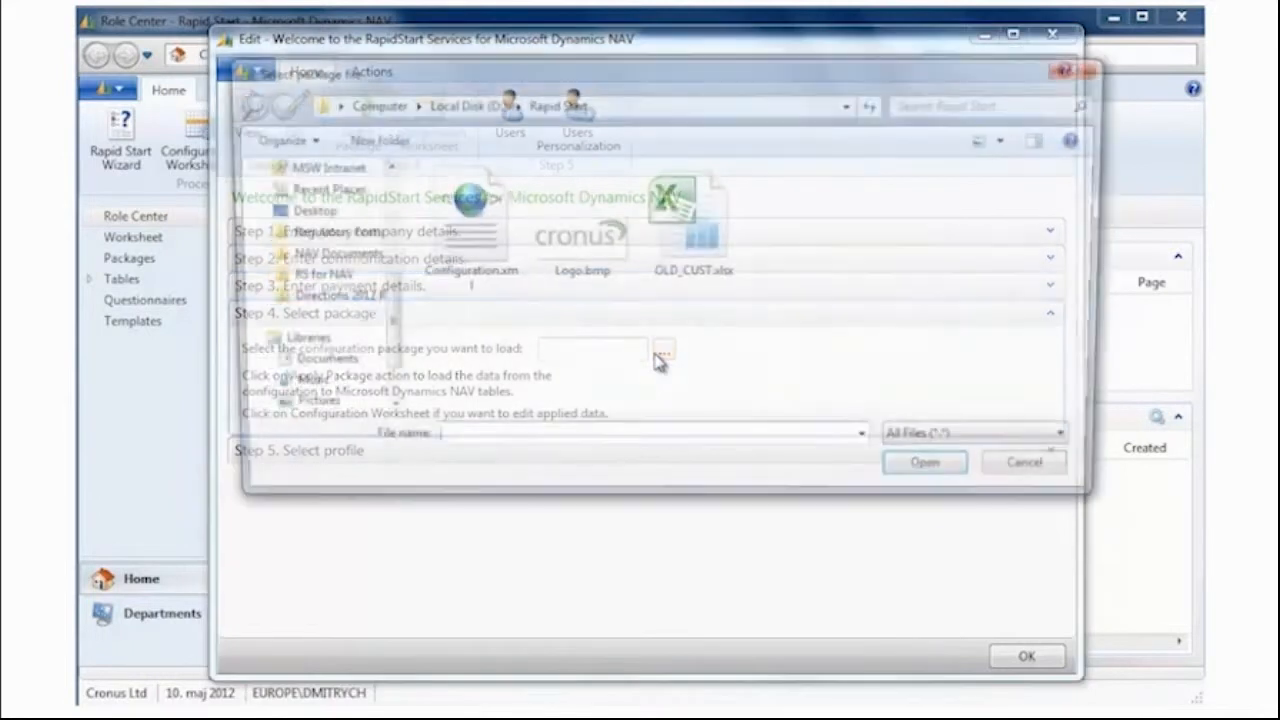
left_click(480, 262)
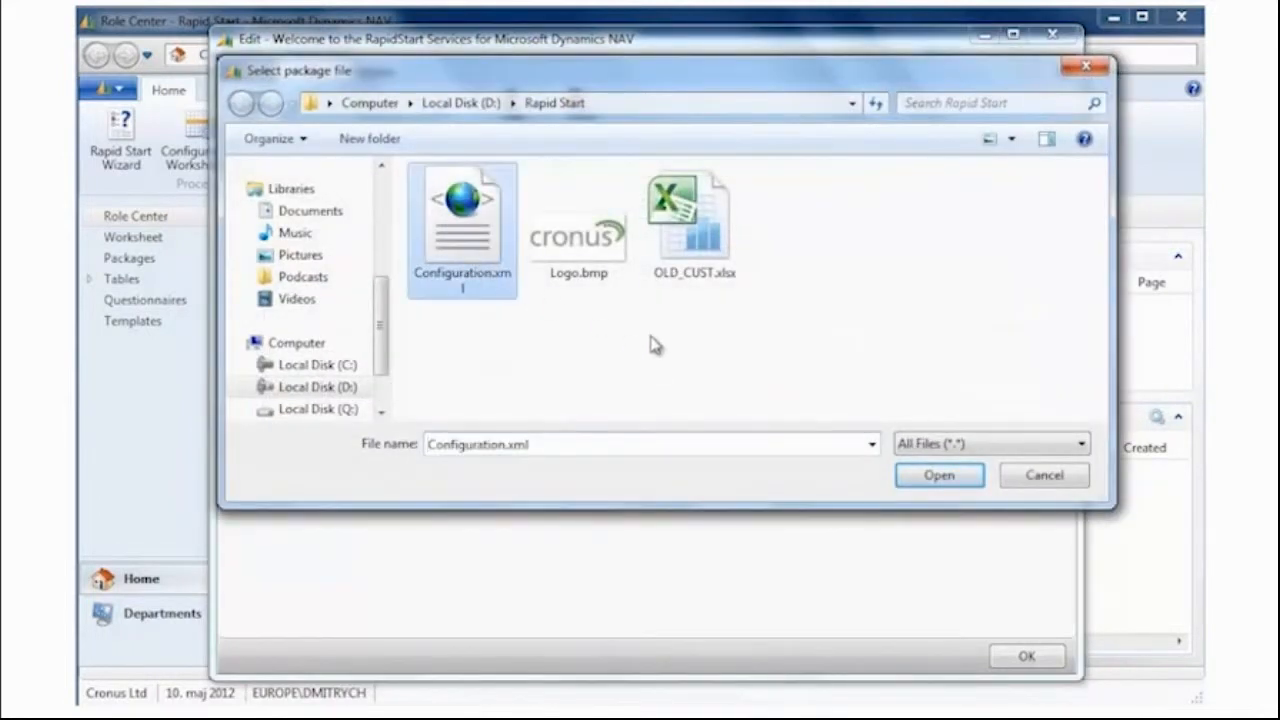
left_click(906, 477)
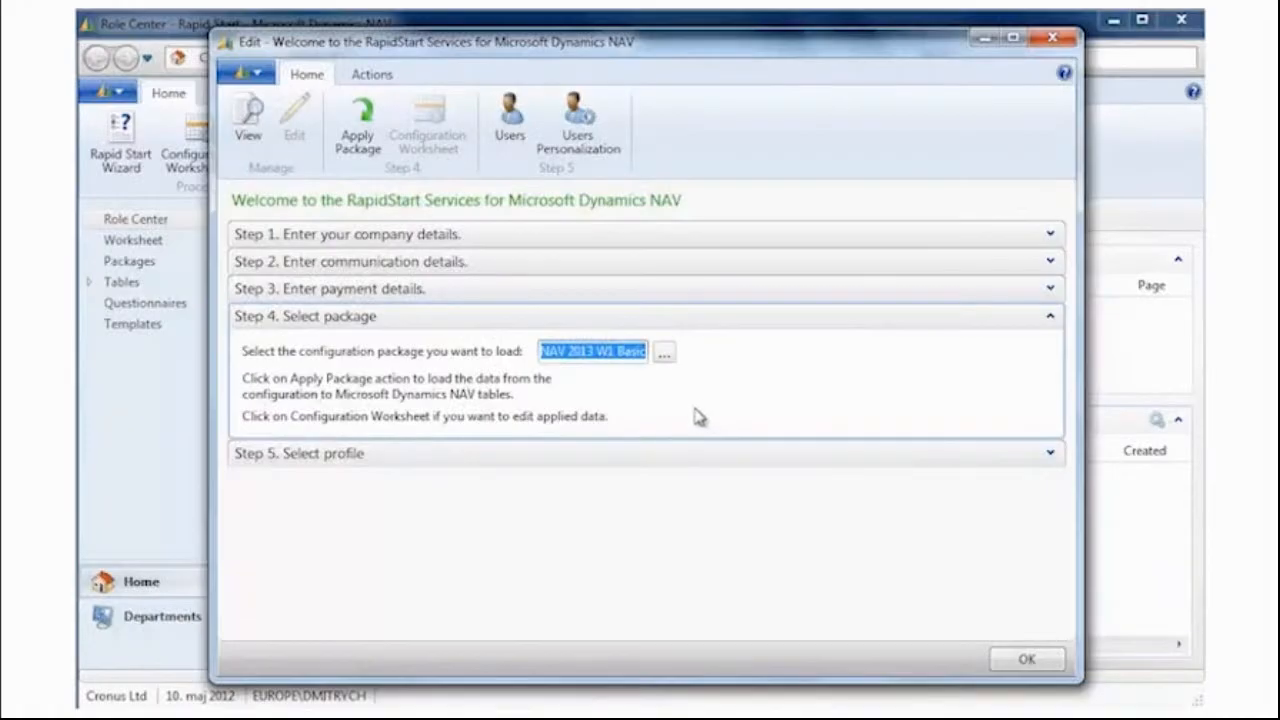
left_click(358, 163)
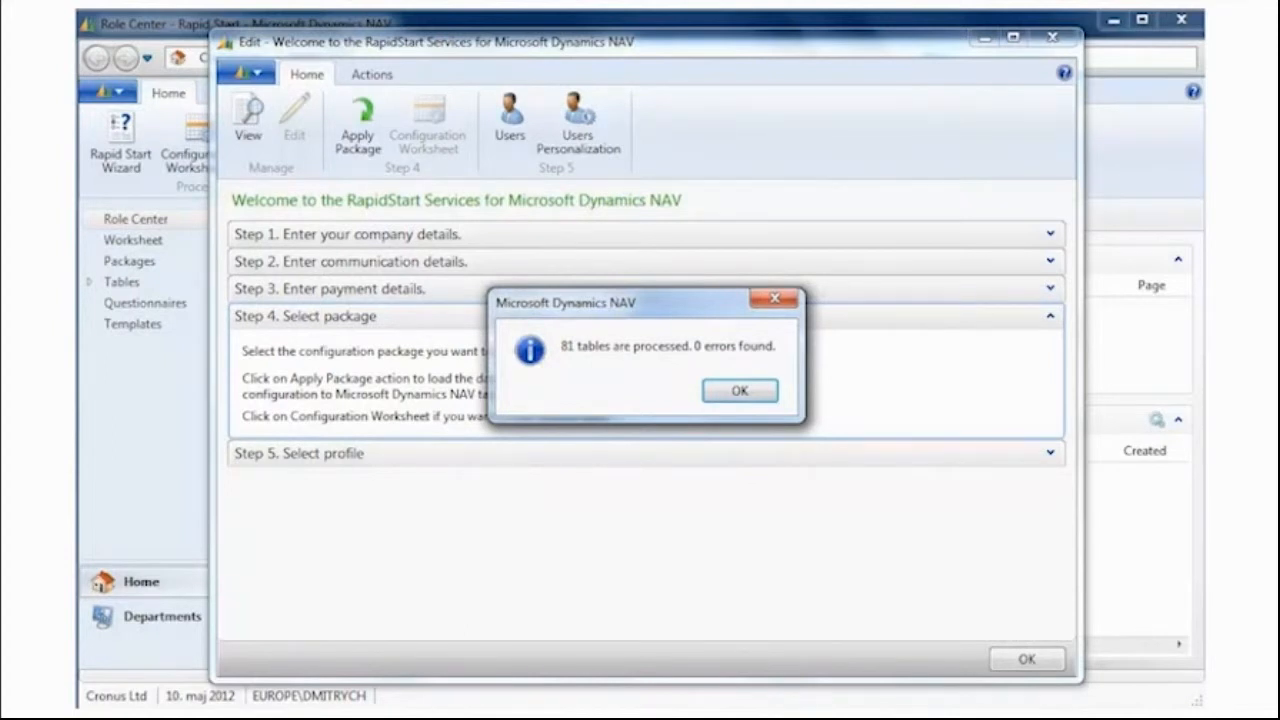
left_click(737, 393)
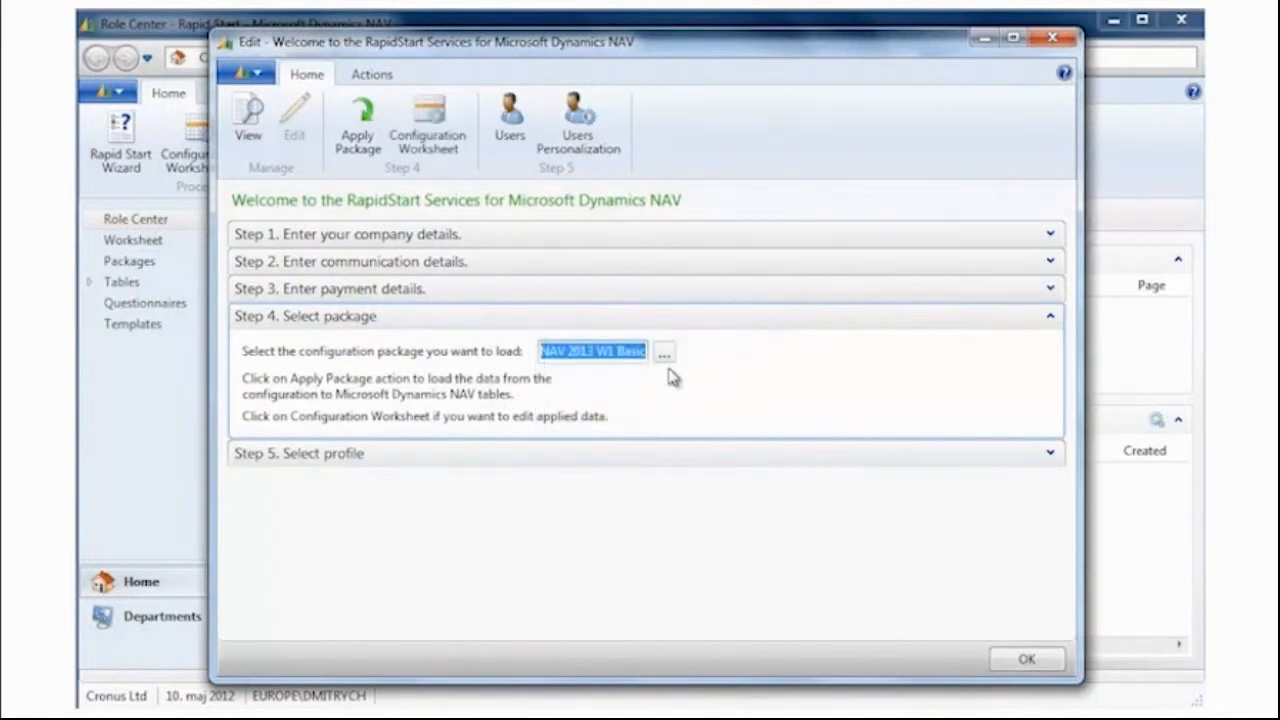
In the Configuration Worksheet, import the Customer table's data from the Excel template CUSTOMERS.xlsx
left_click(447, 158)
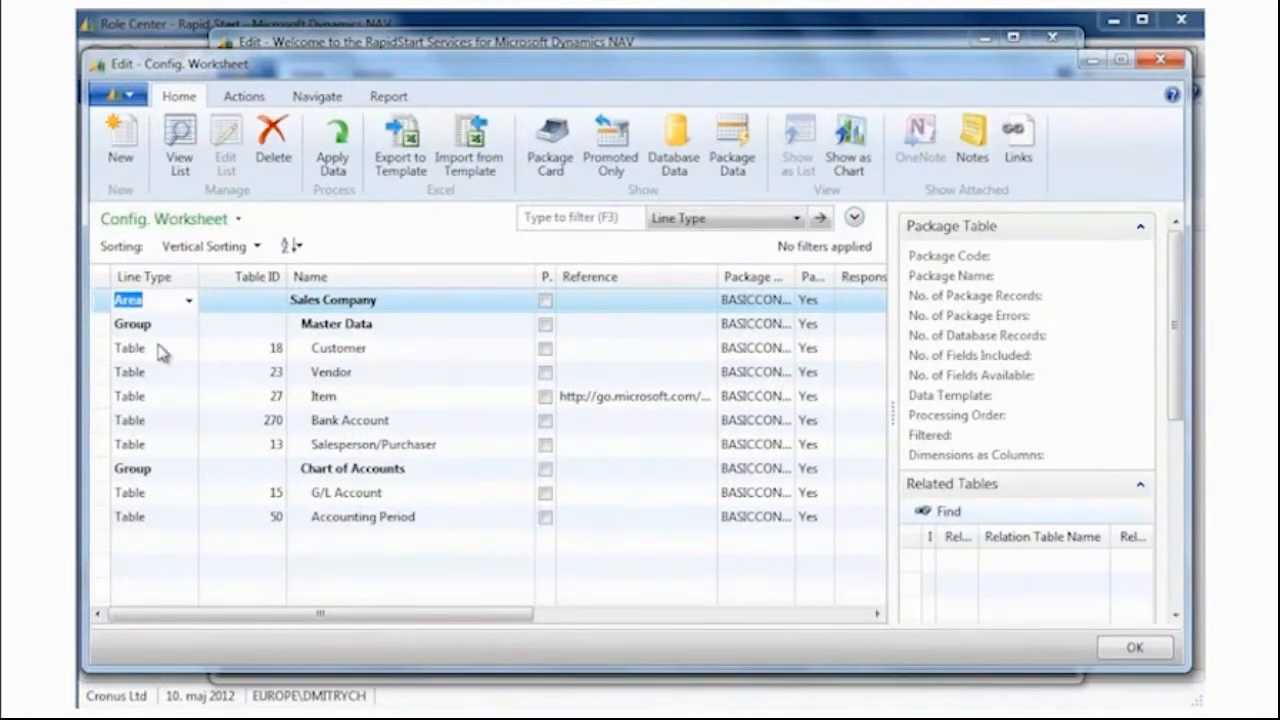
left_click(106, 356)
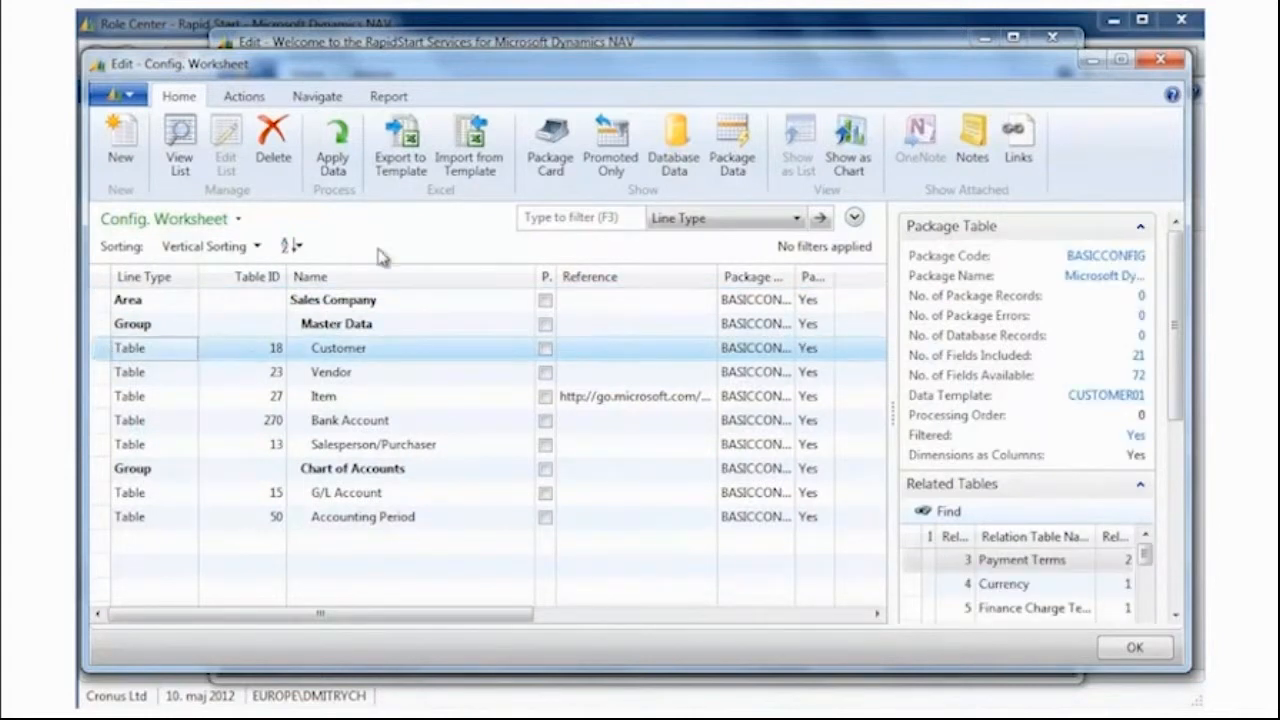
left_click(470, 145)
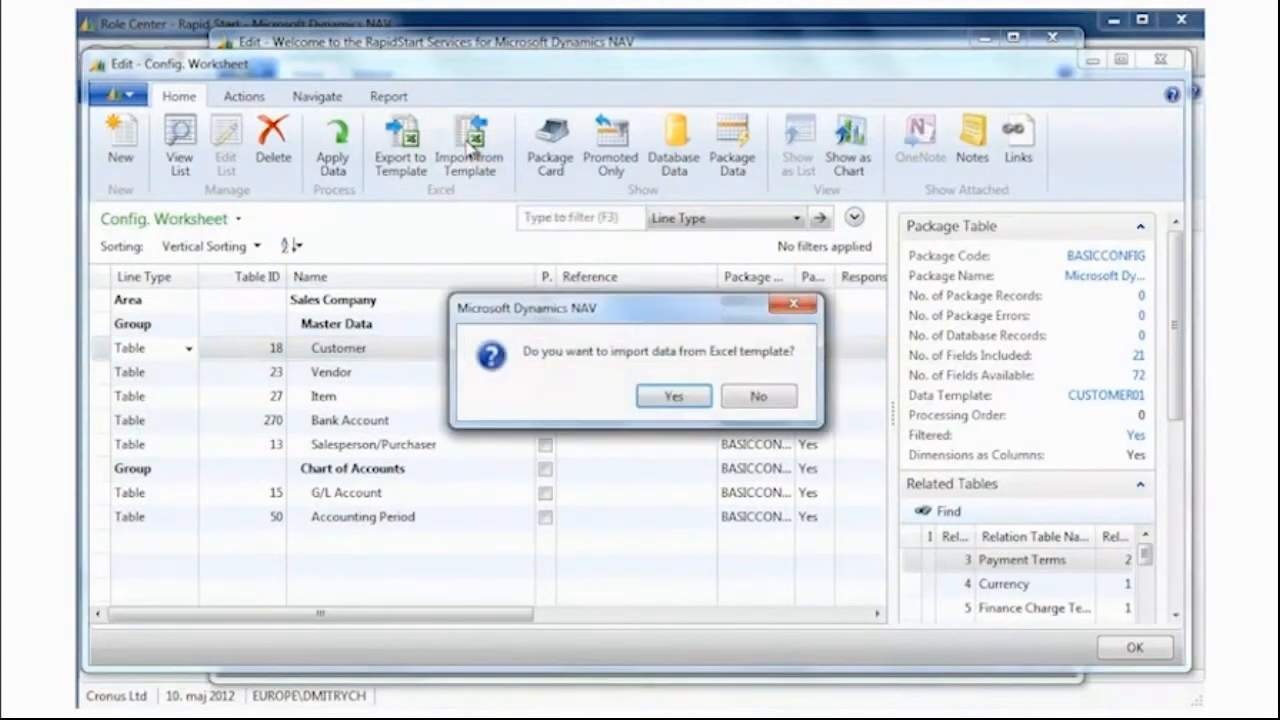
left_click(666, 397)
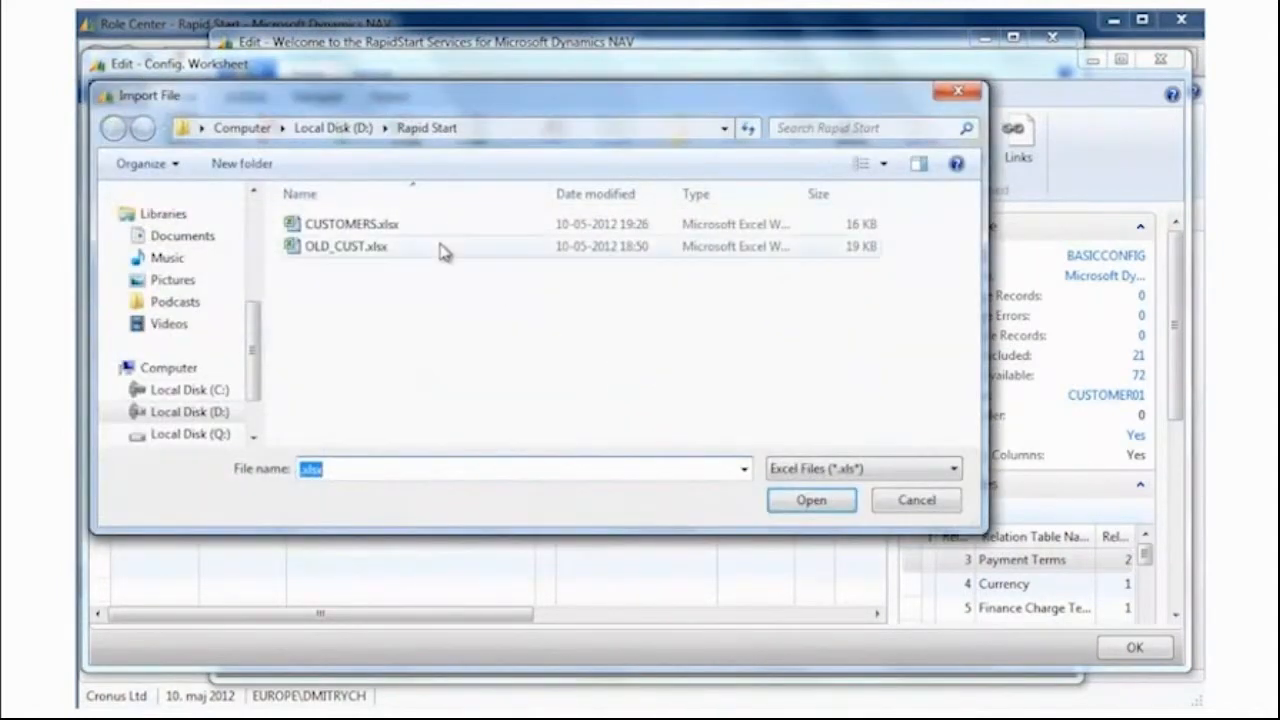
left_click(386, 226)
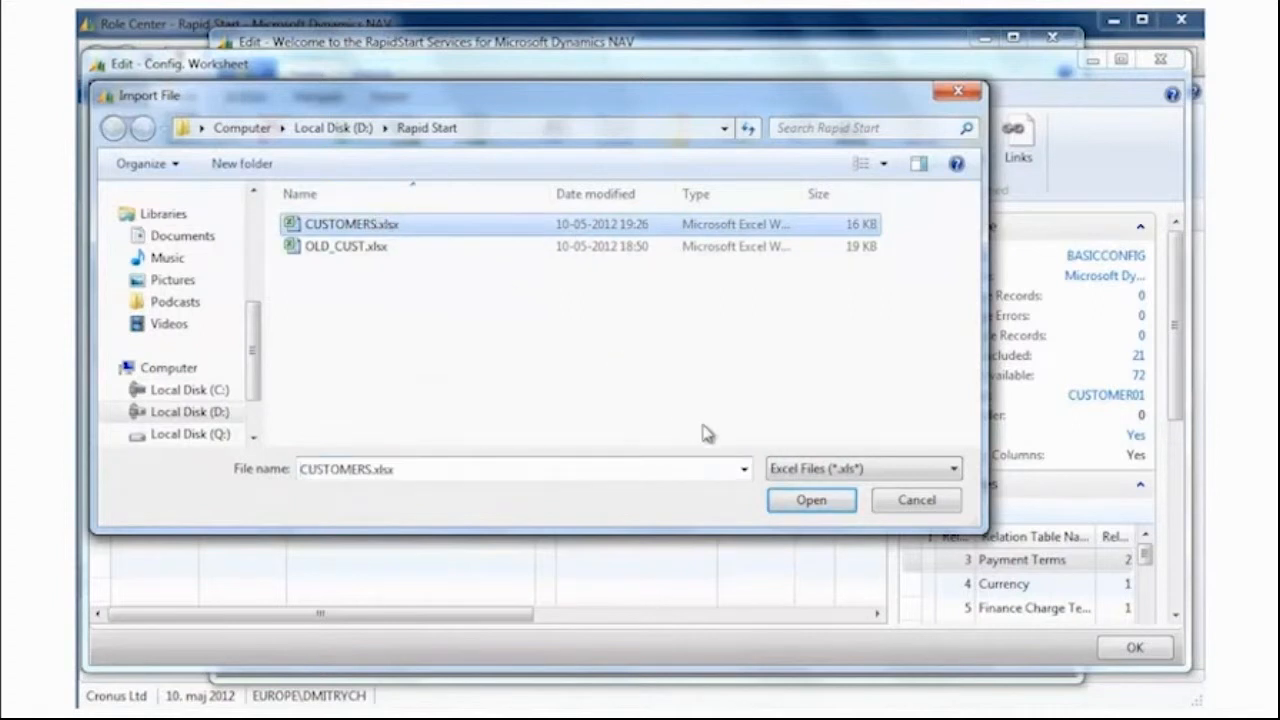
left_click(812, 501)
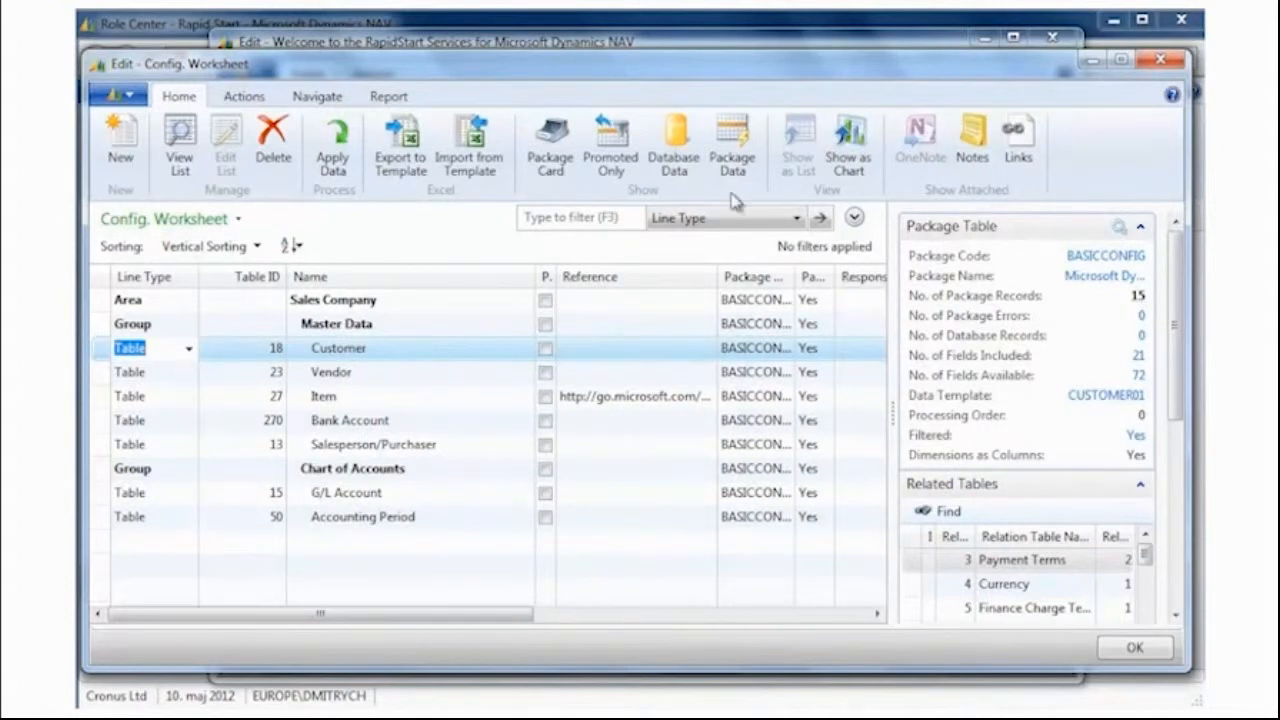
Add "Ave." to the end of The Cannon Group PLC's address in the Customer table's package data
left_click(722, 165)
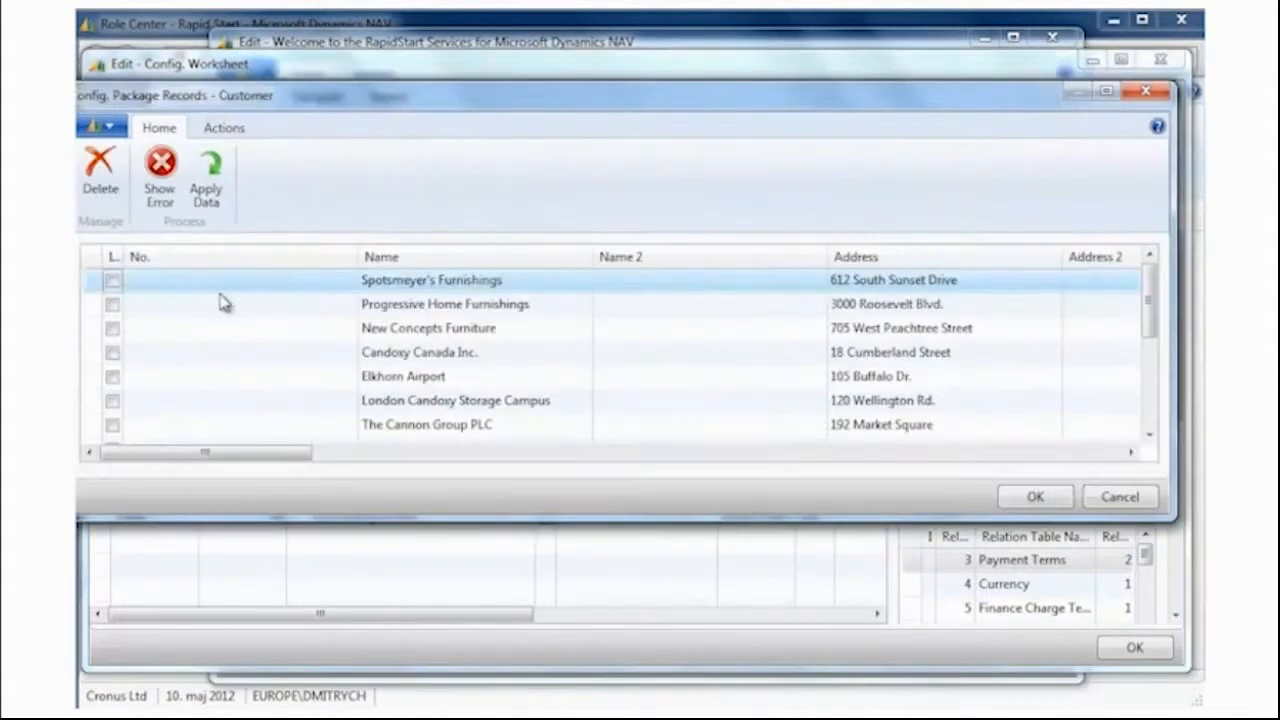
left_click_drag(94, 295, 103, 443)
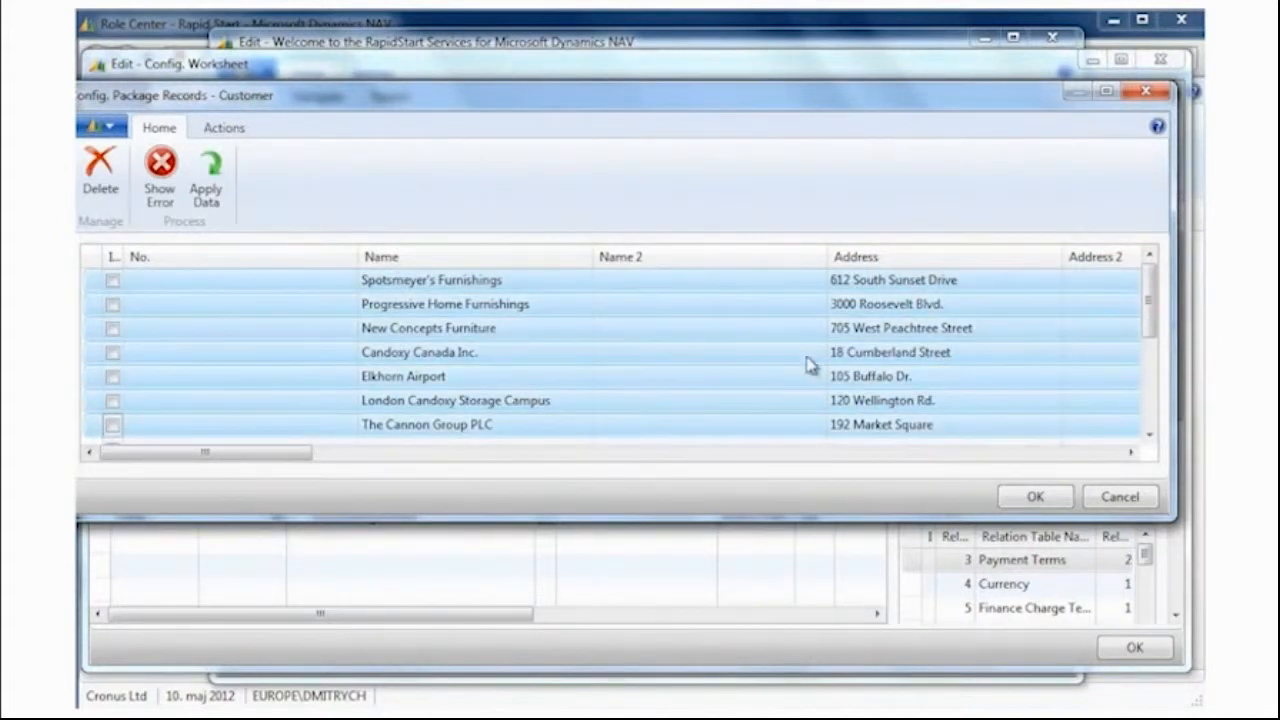
left_click(948, 425)
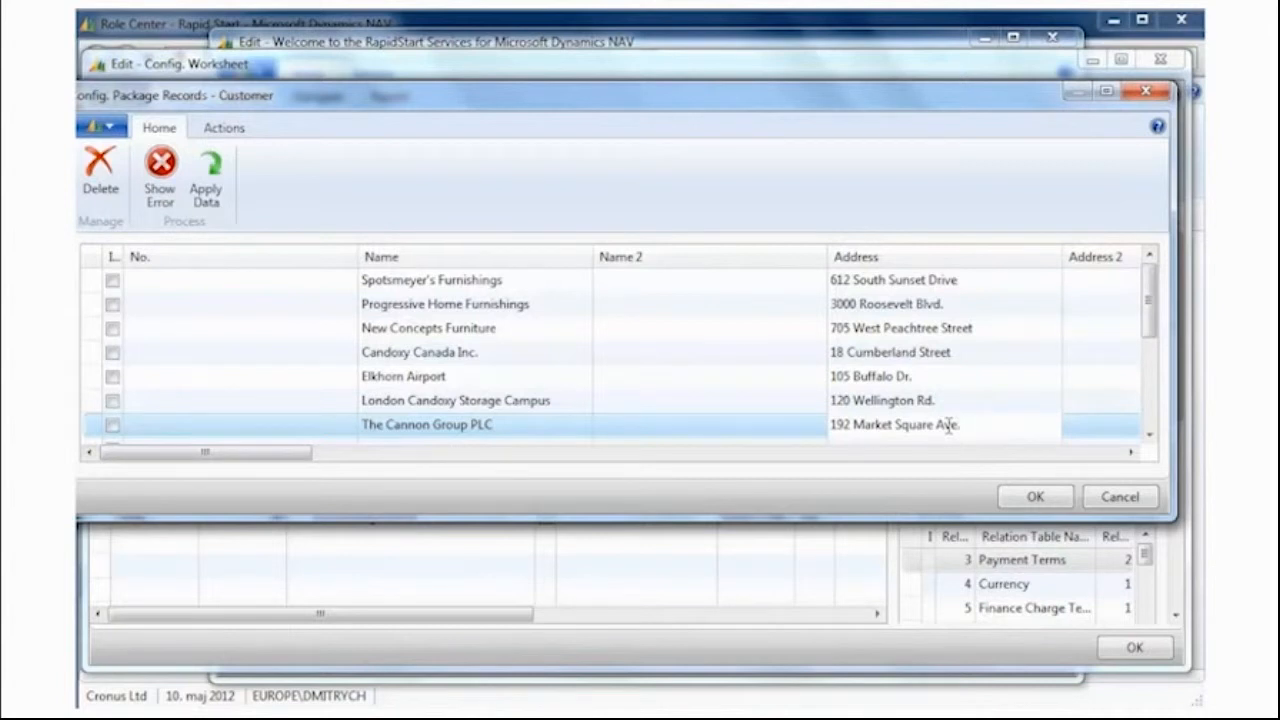
left_click(1033, 498)
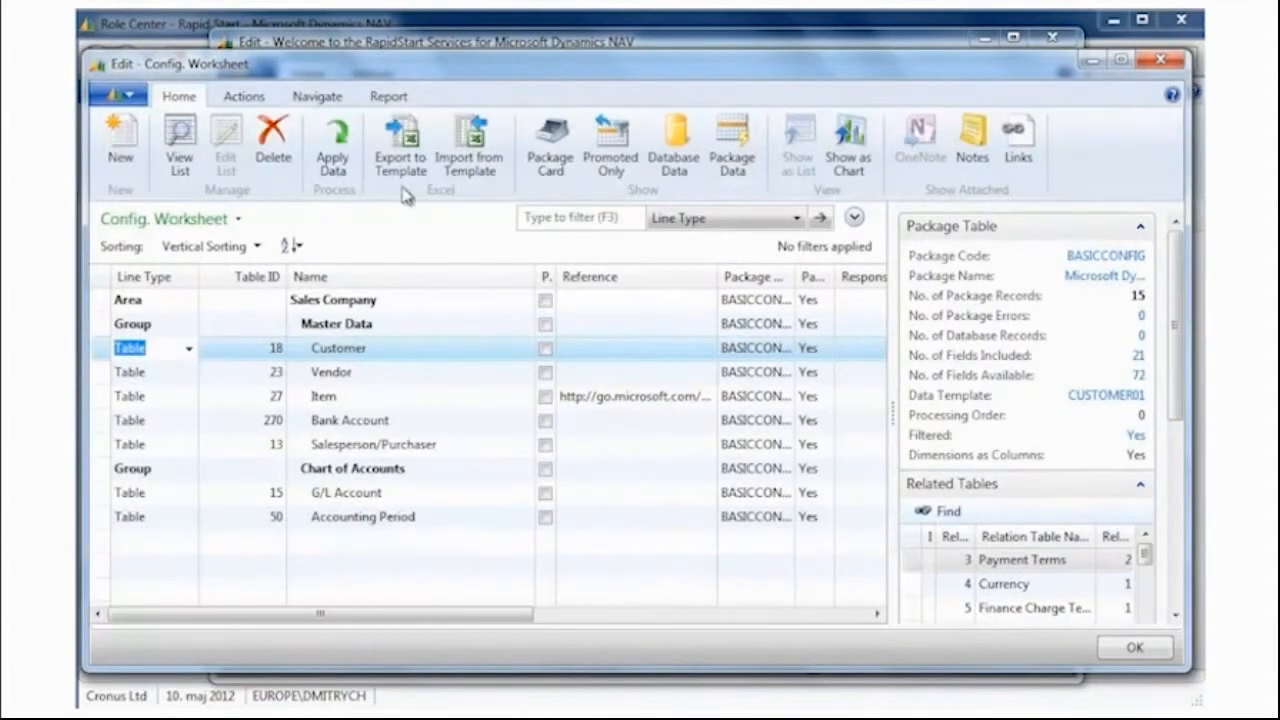
Apply the imported package data for the Customer table to the database
left_click(358, 160)
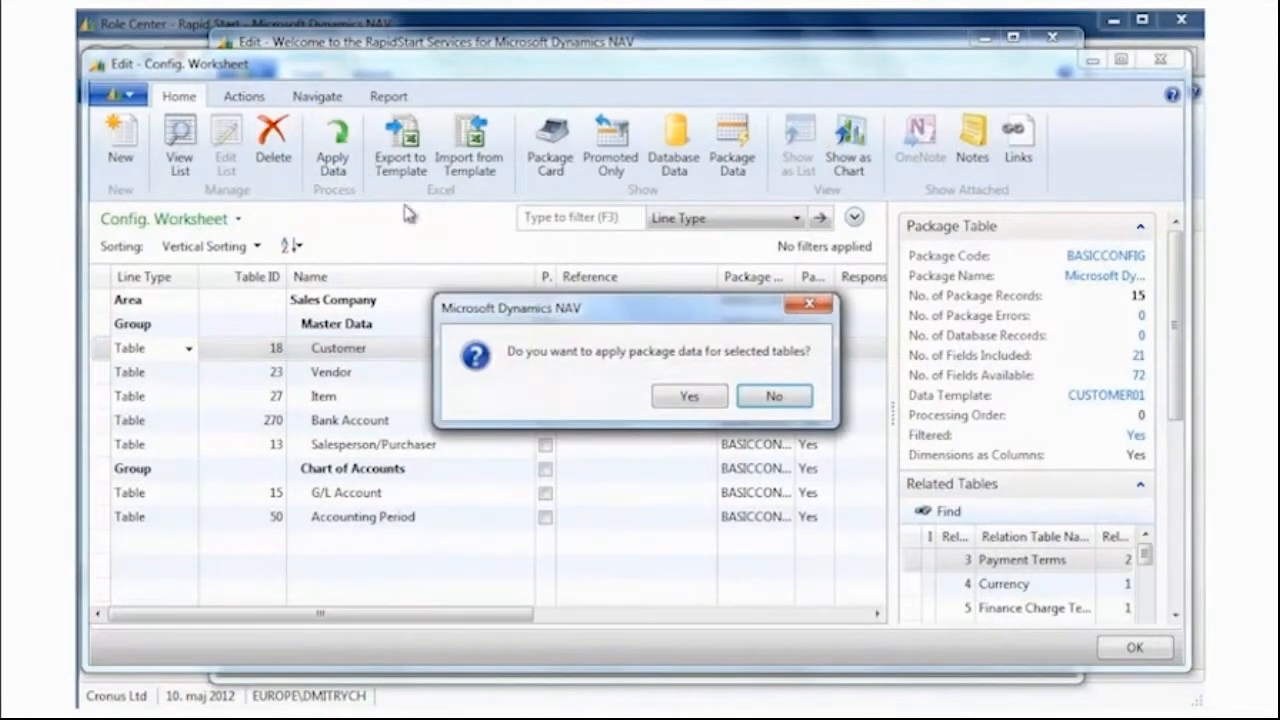
left_click(689, 399)
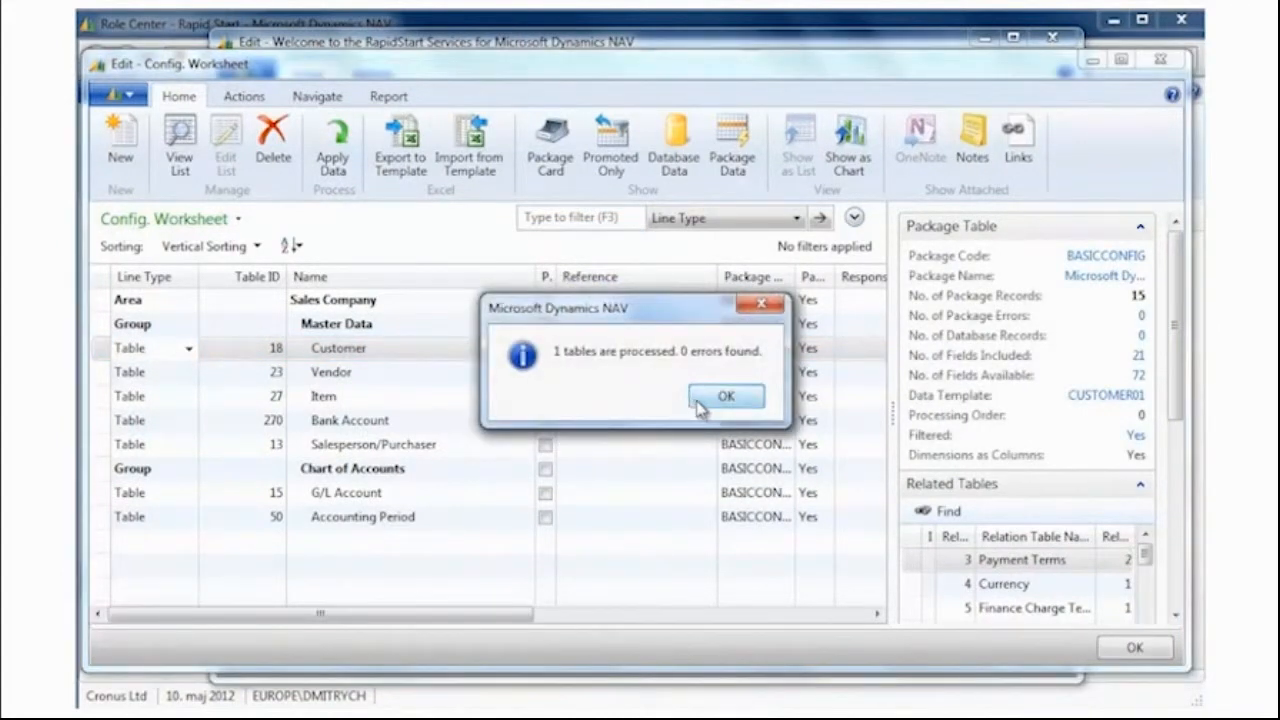
left_click(692, 401)
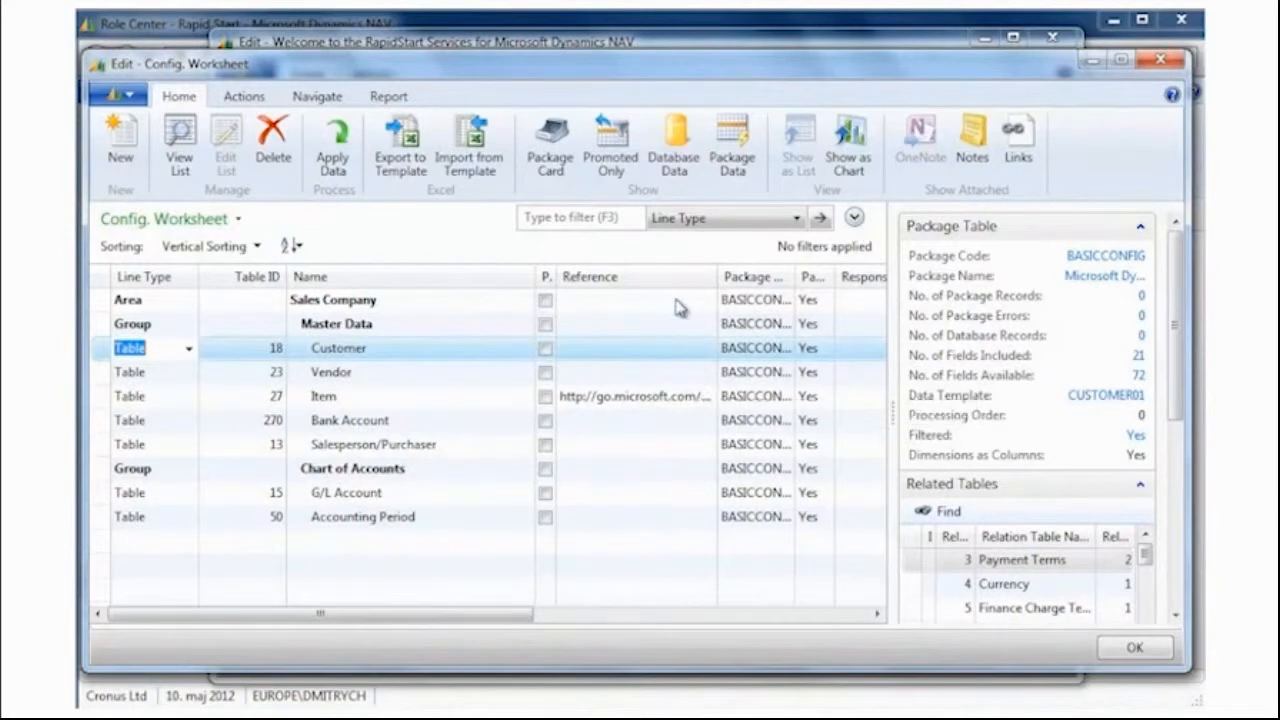
Review the migrated records in the Customer table's database data, closing the list and the Configuration Worksheet when done
left_click(676, 174)
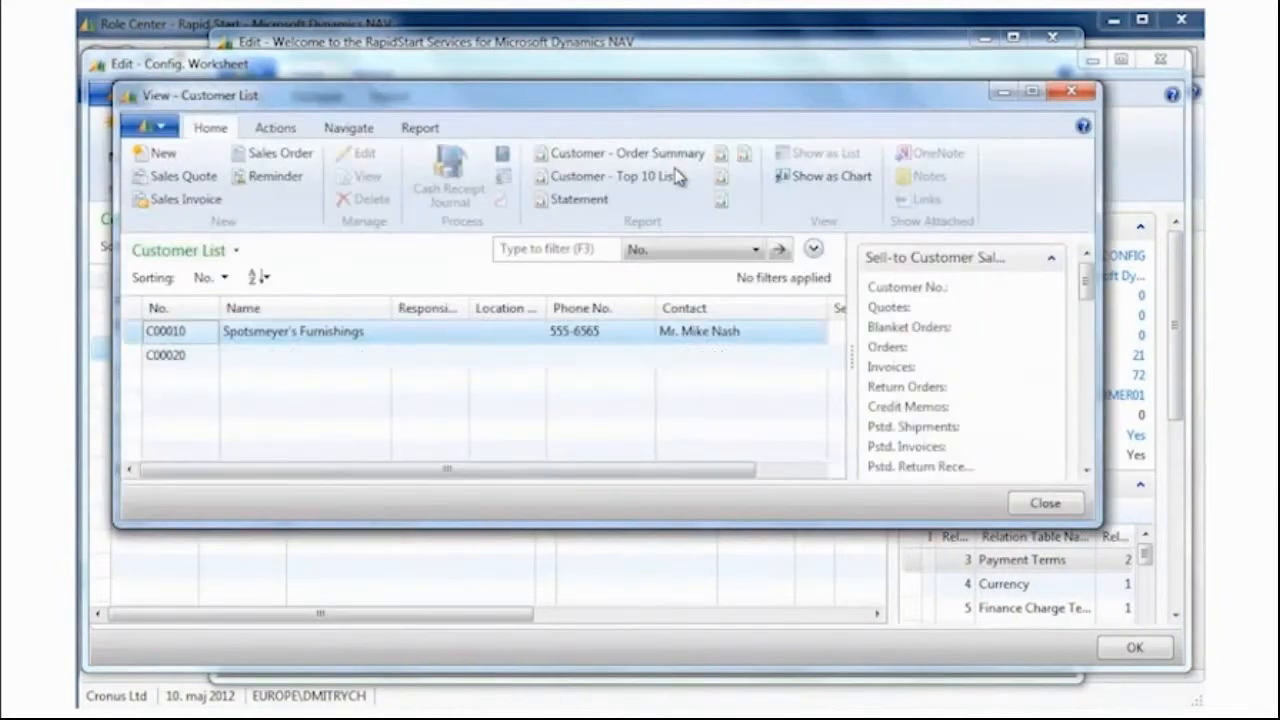
left_click_drag(140, 333, 133, 451)
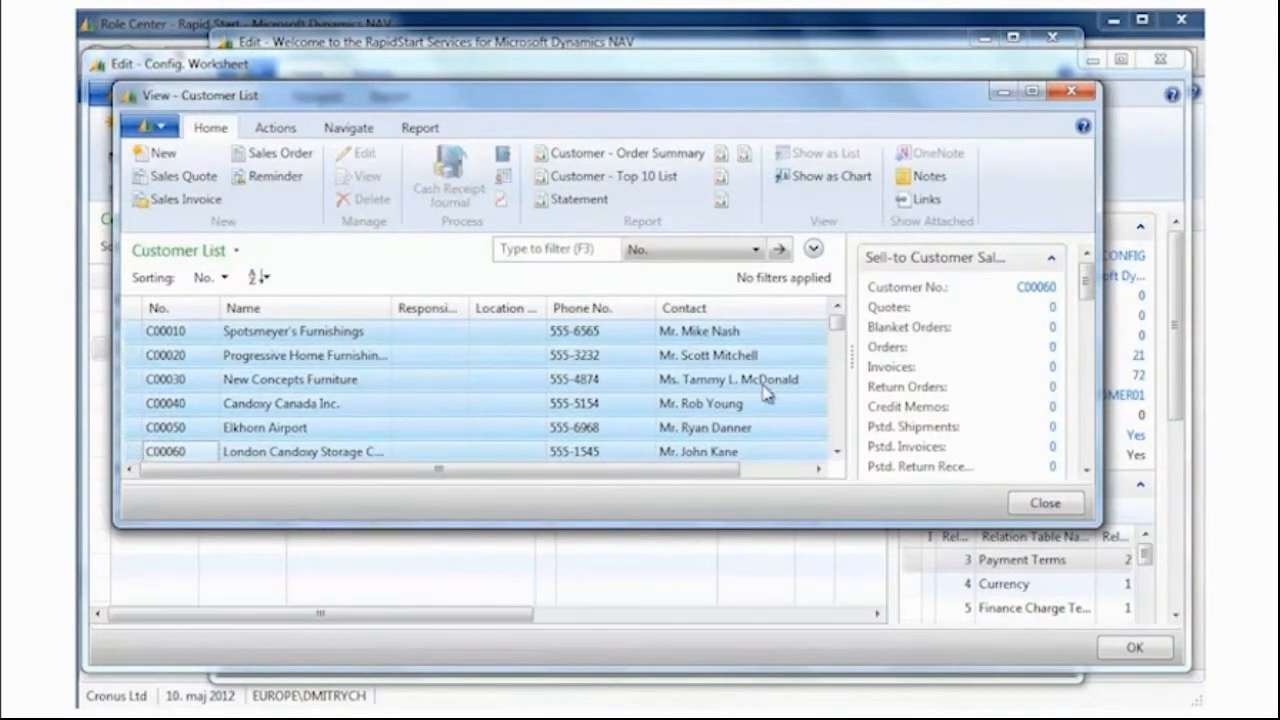
left_click(1044, 505)
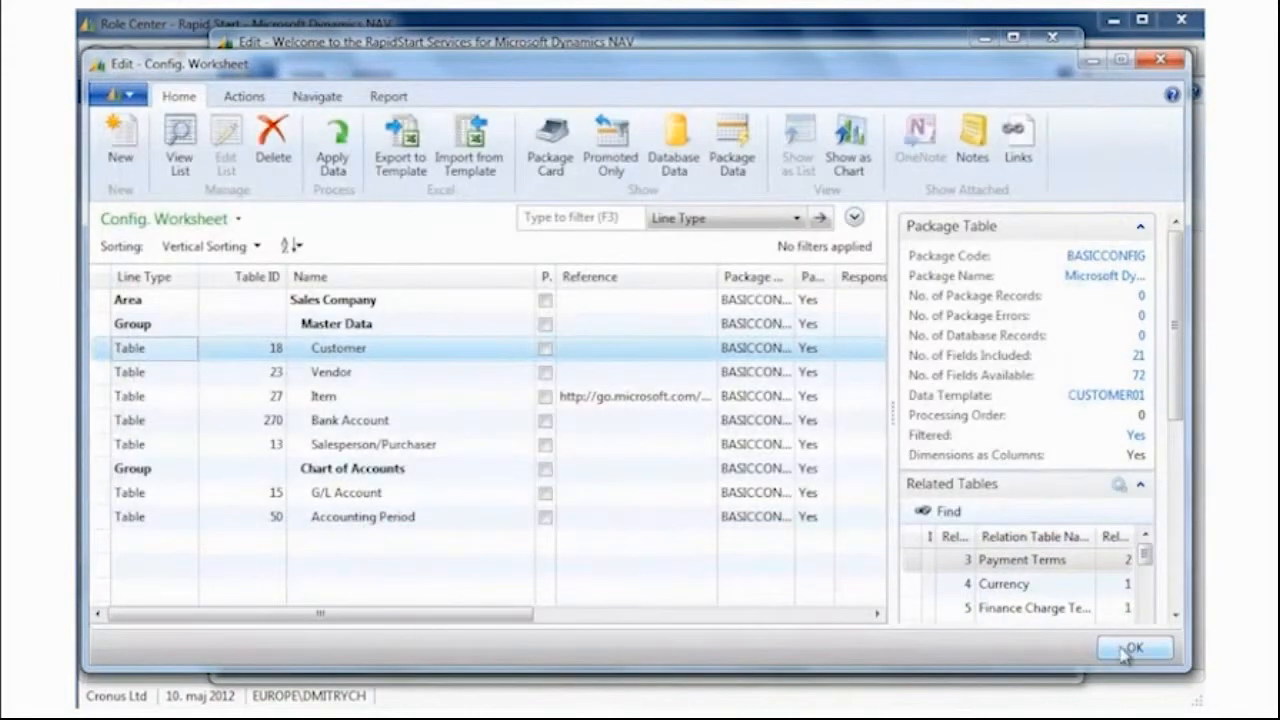
left_click(1130, 649)
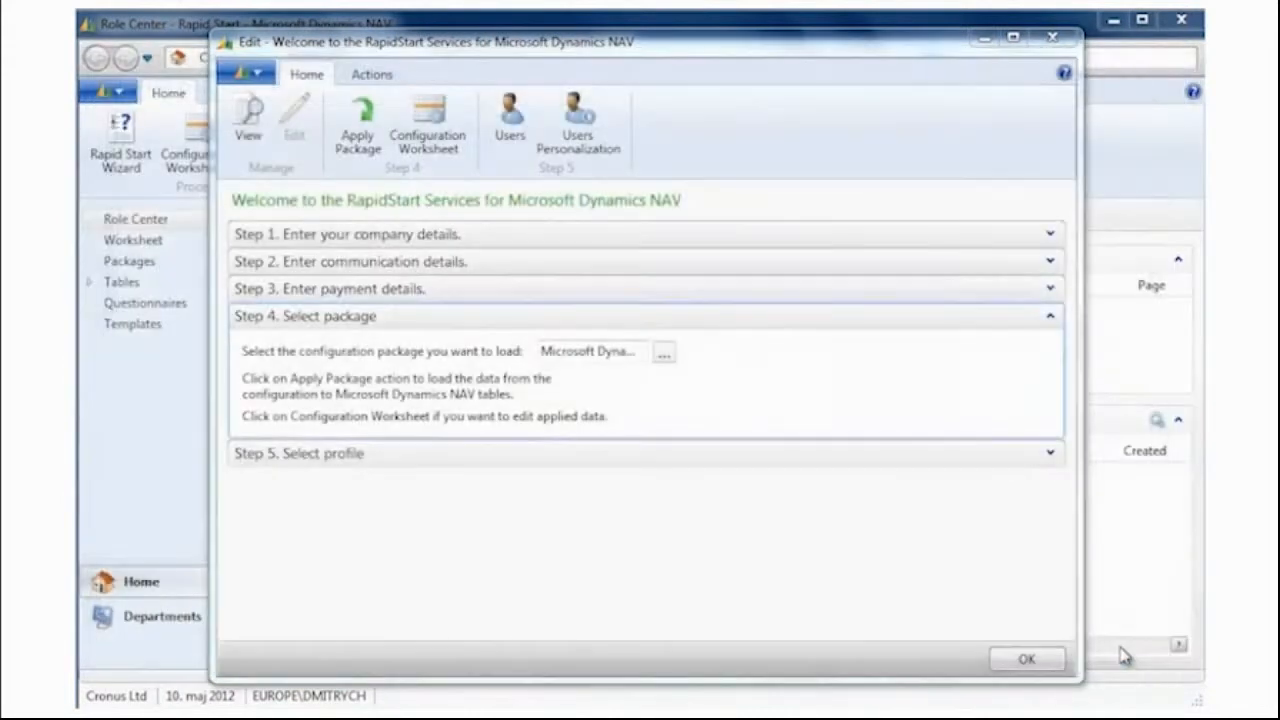
Choose the PRESIDENT - SMALL BUSINESS profile as the Role Center and finish the RapidStart wizard
left_click(1050, 317)
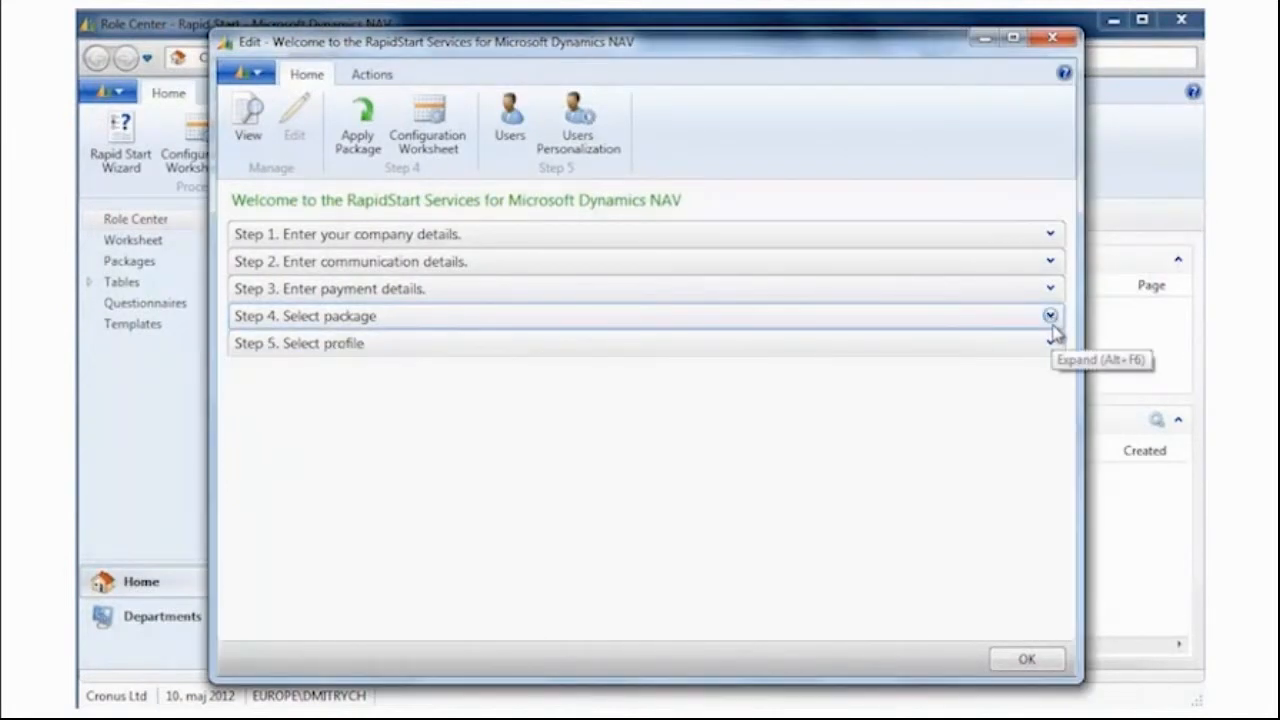
left_click(1050, 343)
left_click(532, 655)
left_click(532, 655)
left_click(532, 655)
left_click(532, 655)
left_click(532, 655)
left_click(532, 655)
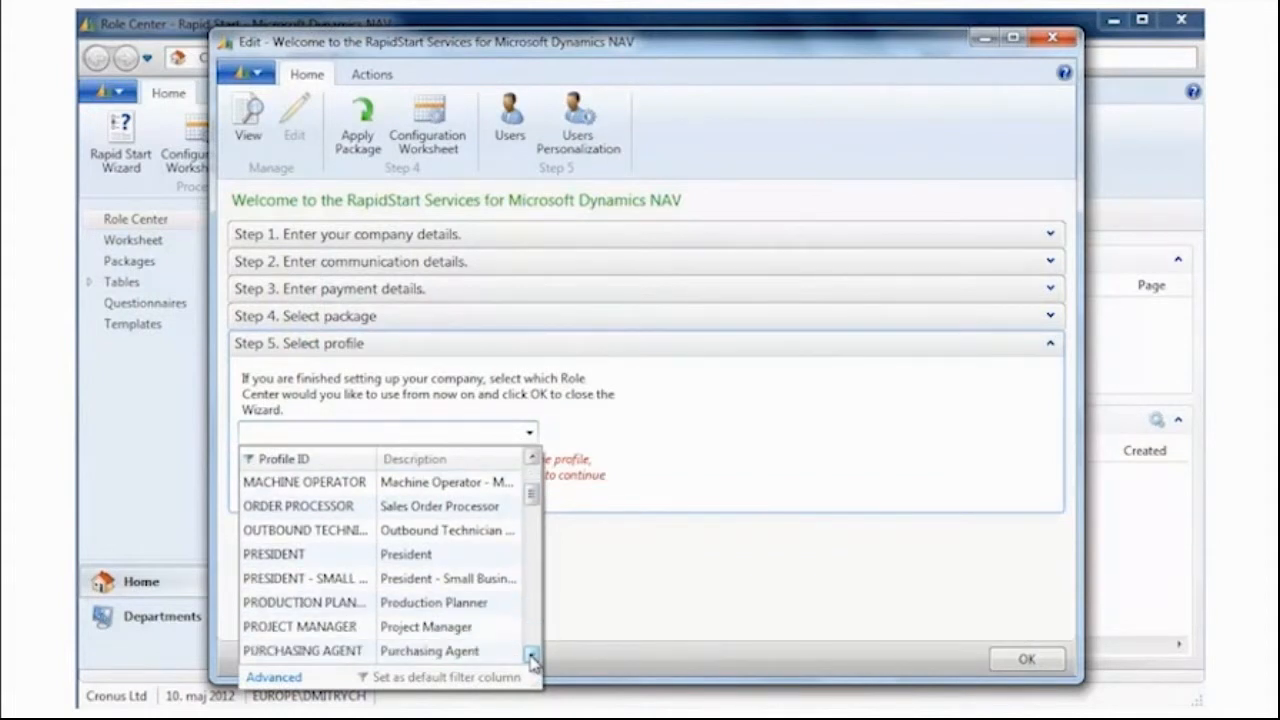
left_click(448, 580)
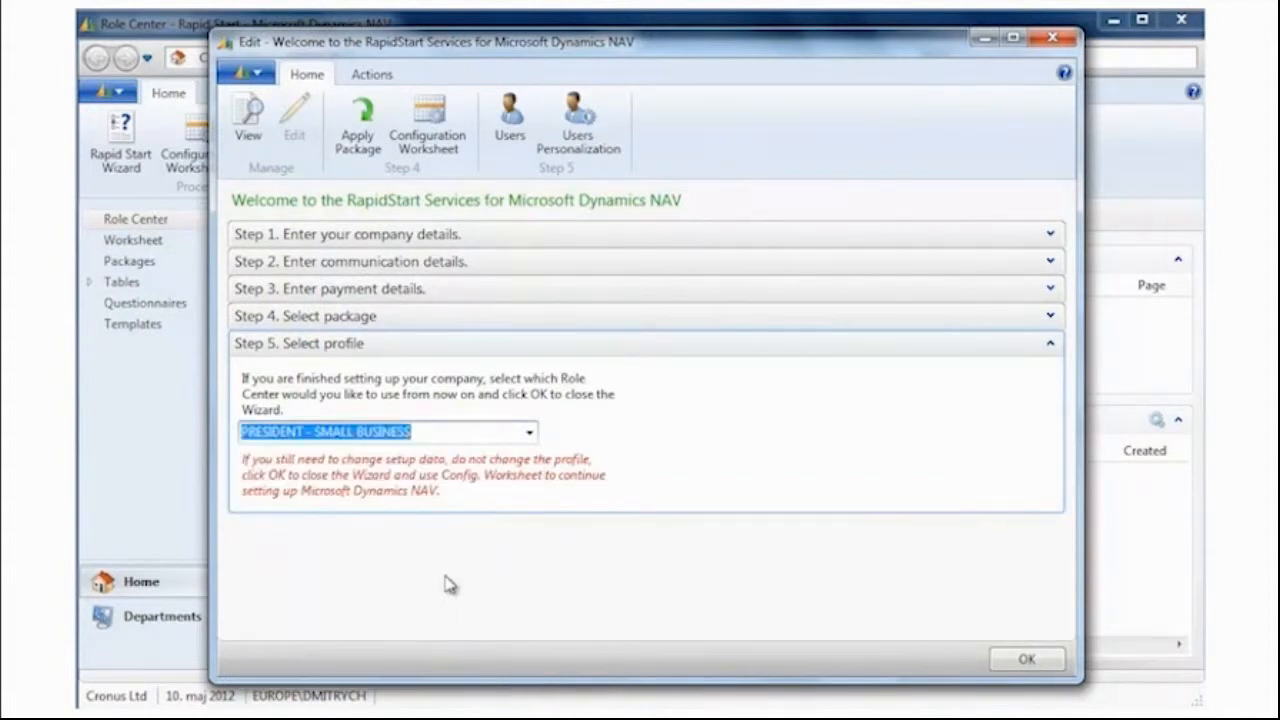
left_click(1015, 660)
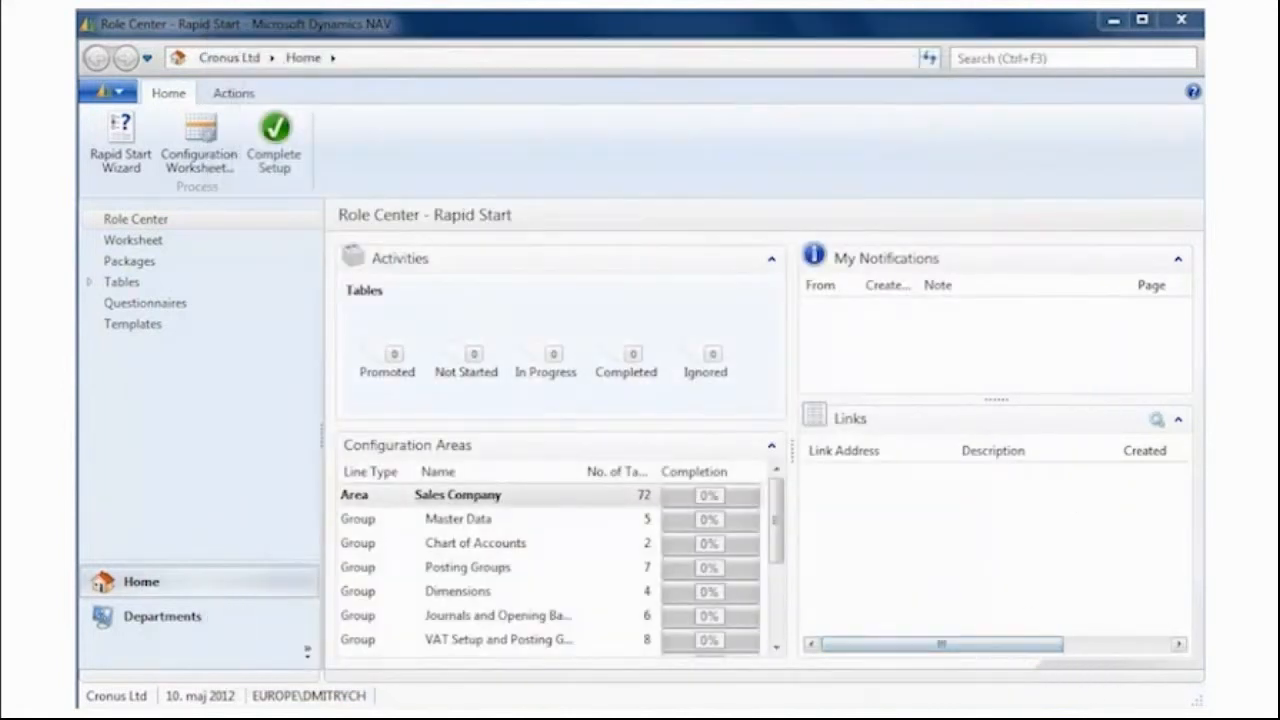
Close the Rapid Start Role Center and create a sales order for Progressive Home Furnishings from the President - Small Business Role Center
left_click(1185, 23)
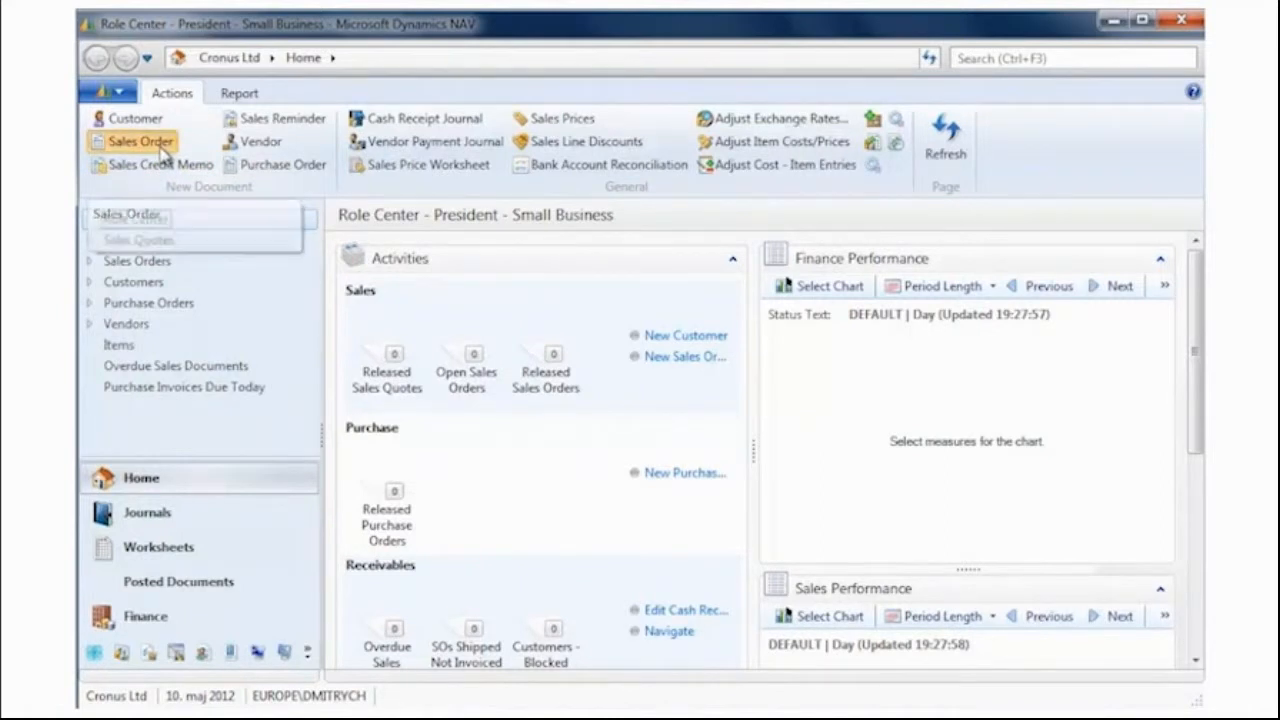
left_click(166, 150)
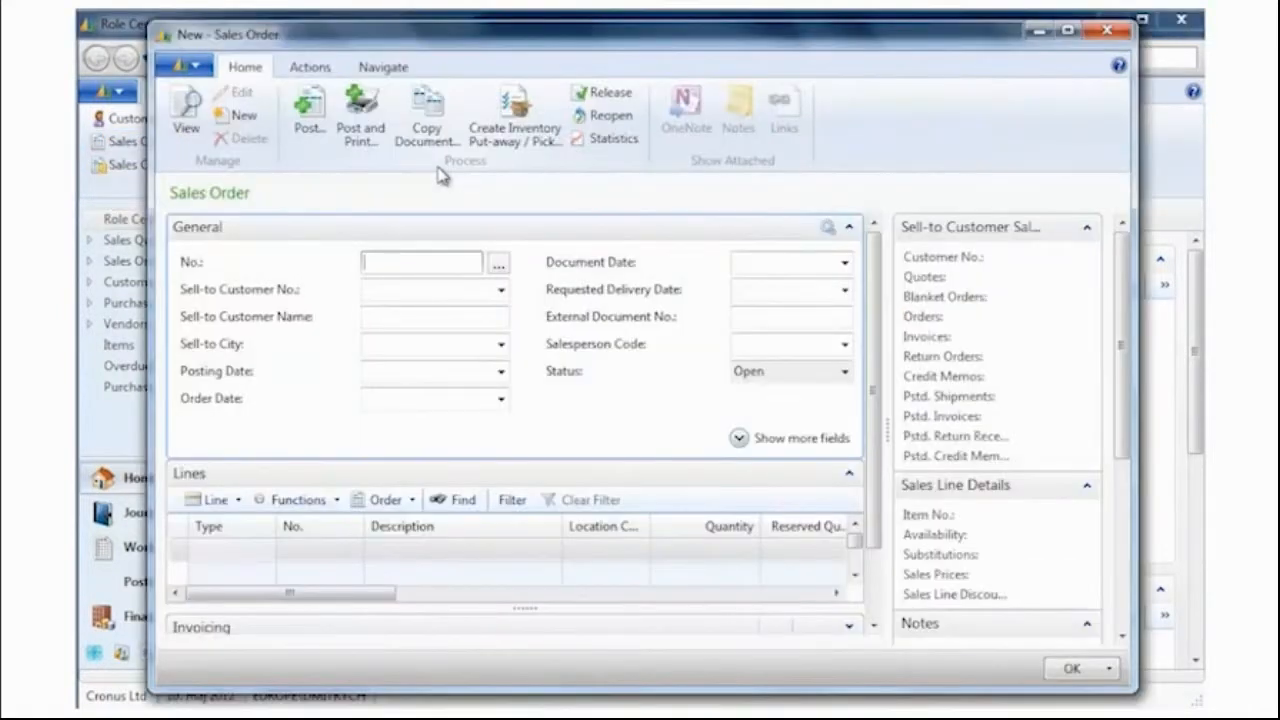
key("Tab")
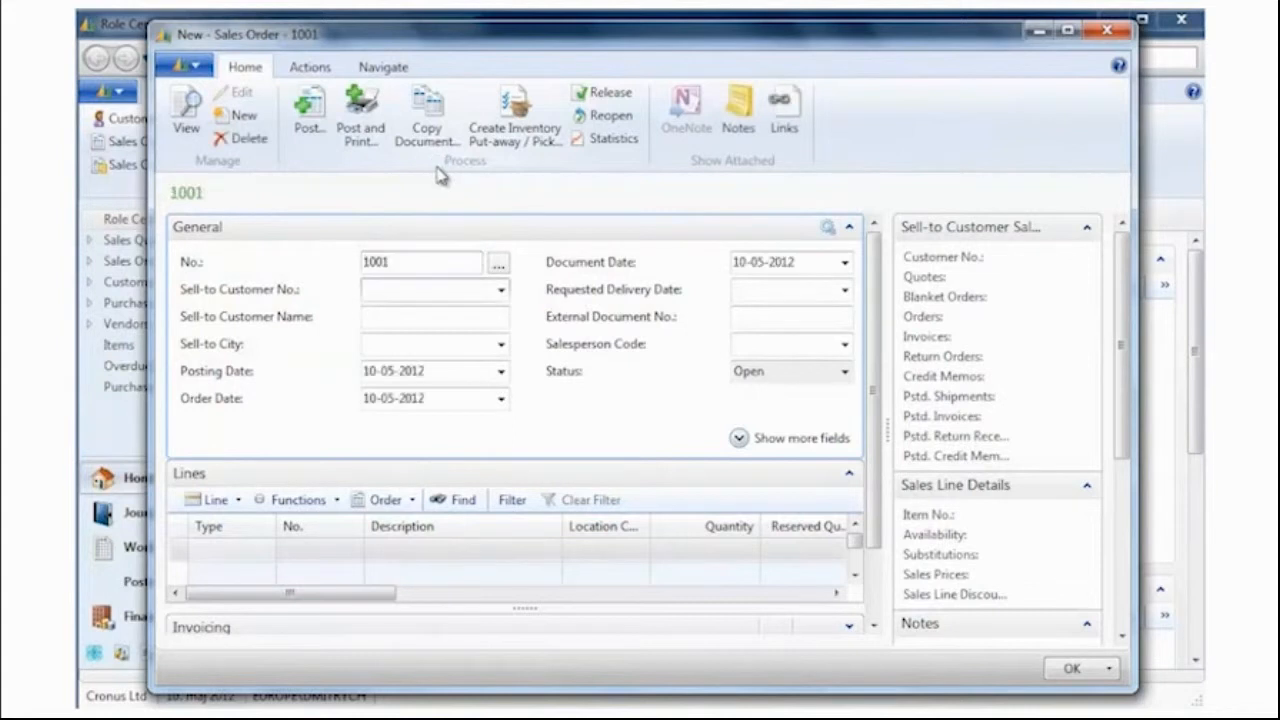
left_click(500, 289)
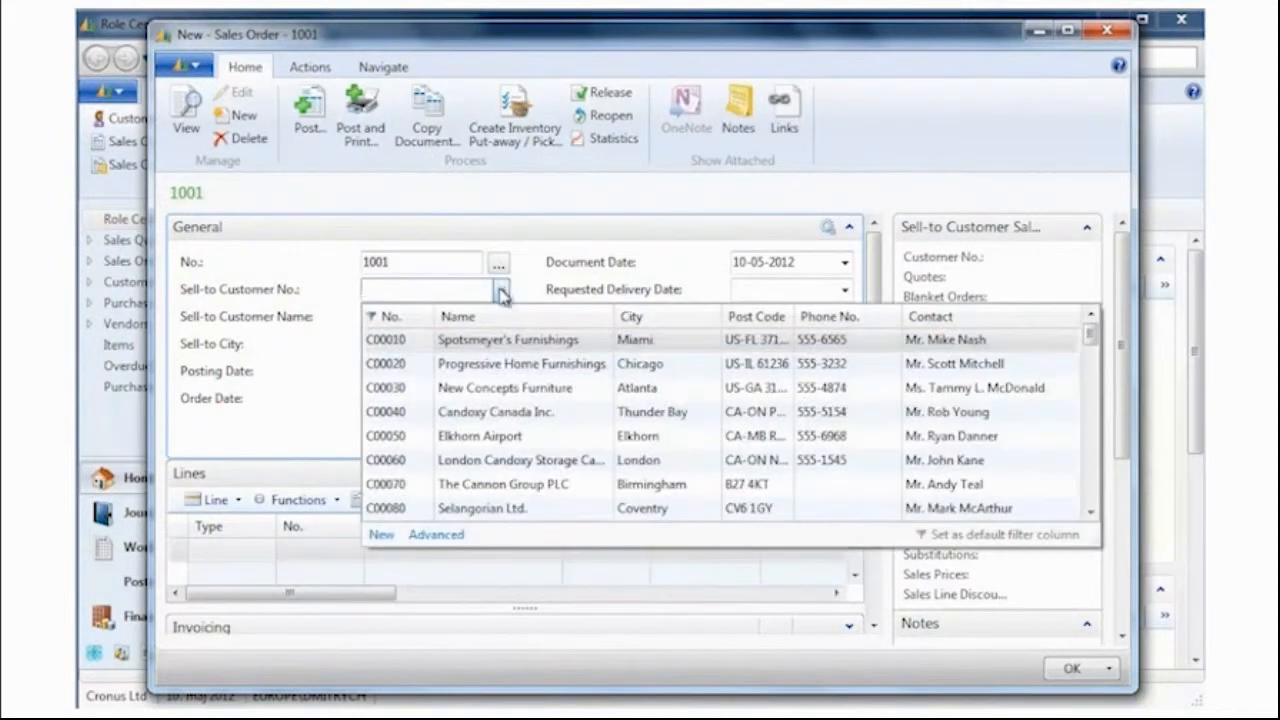
left_click(478, 366)
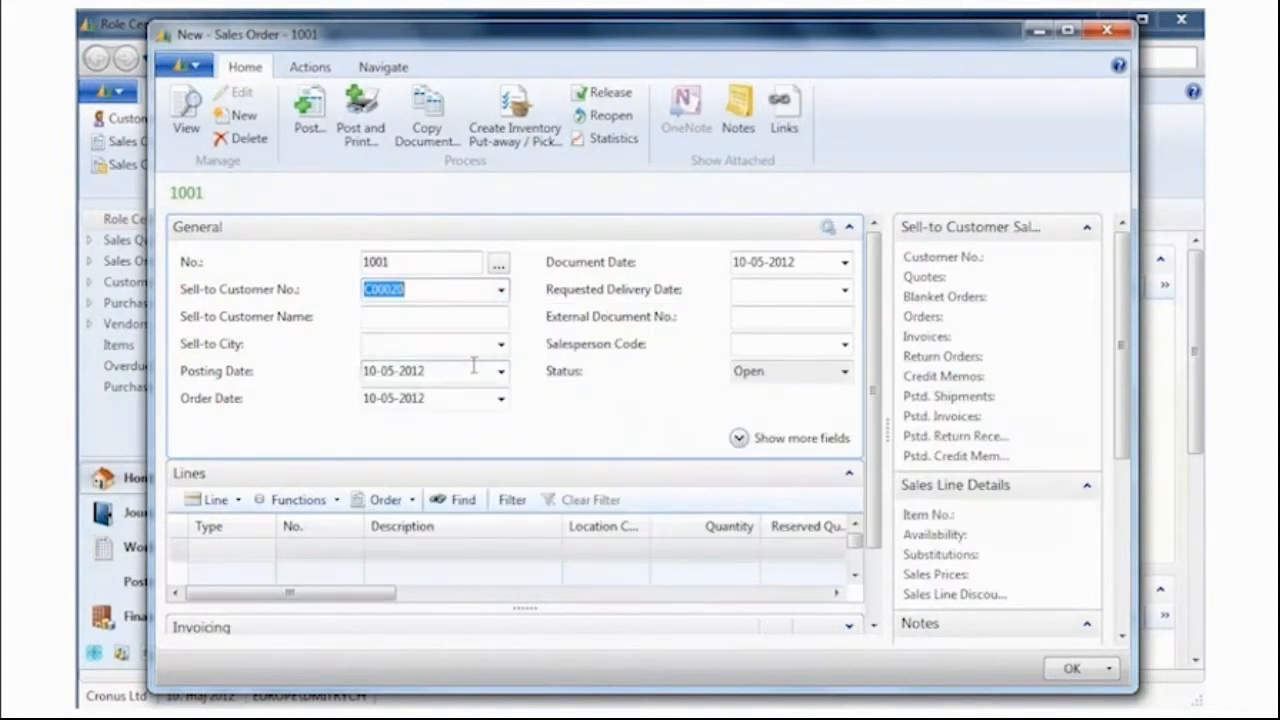
Add a G/L Account line for Office Supplies to the sales order
left_click(252, 558)
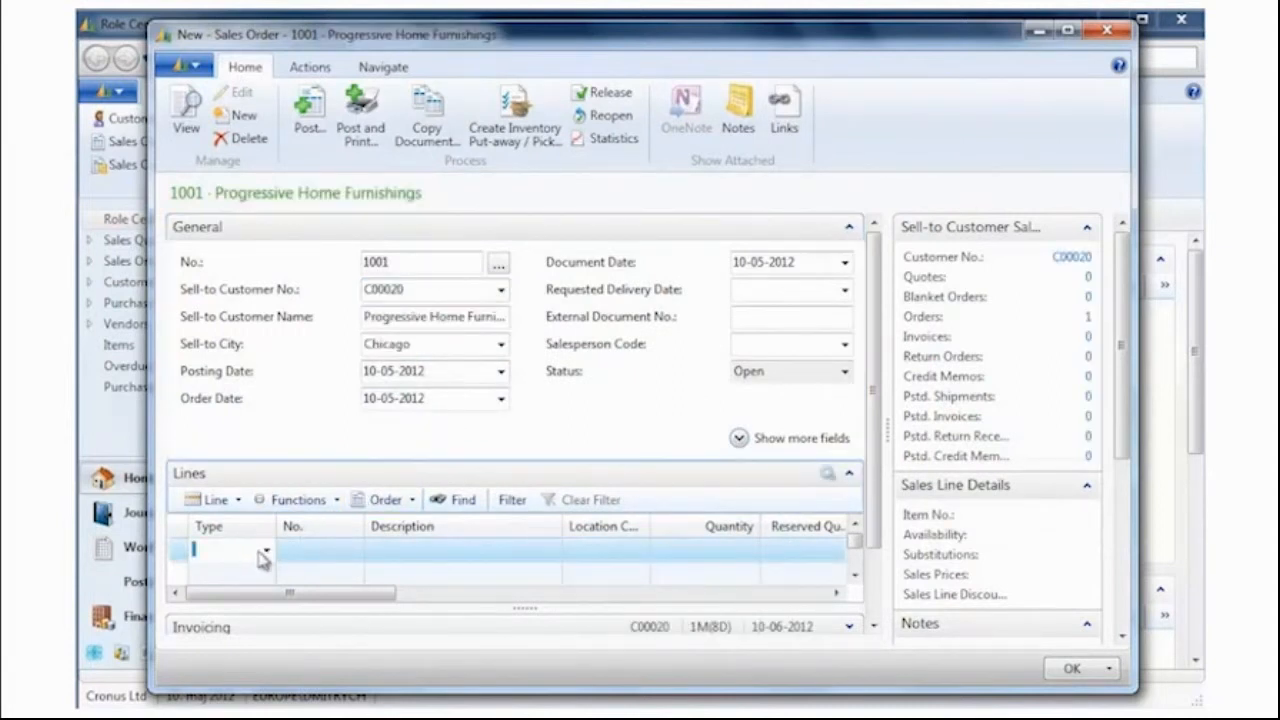
left_click(266, 553)
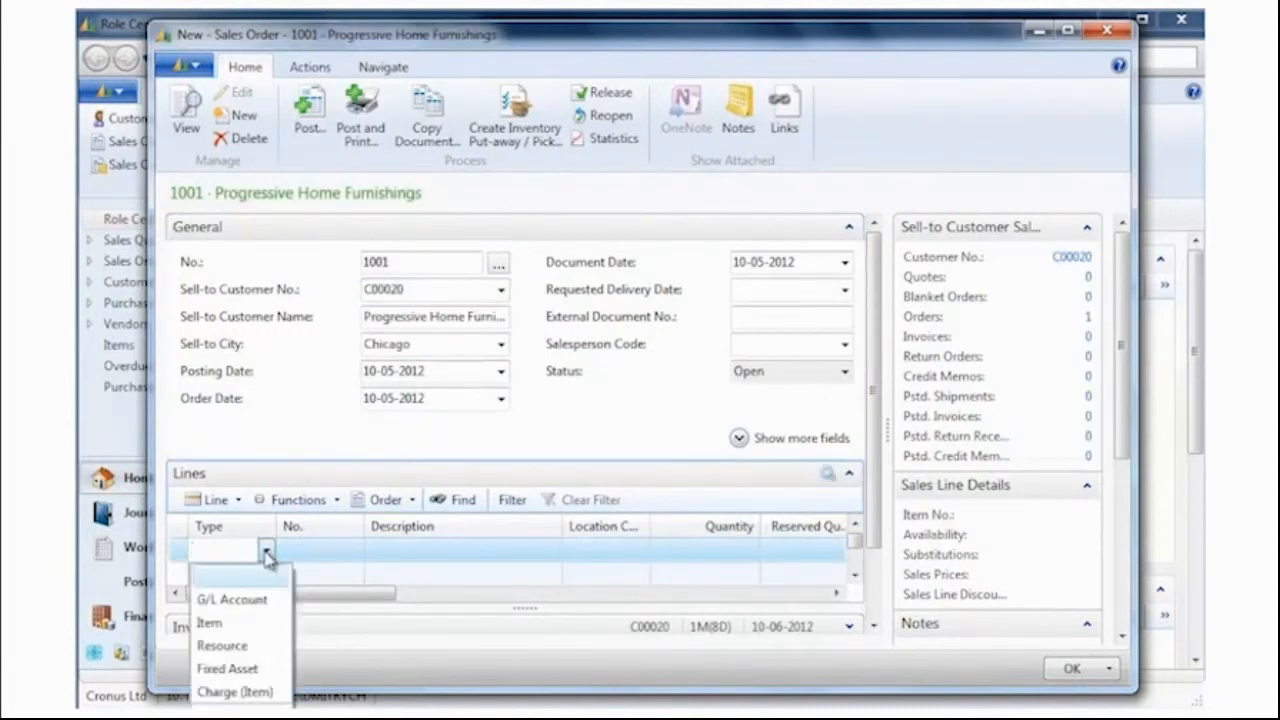
left_click(240, 600)
left_click(320, 550)
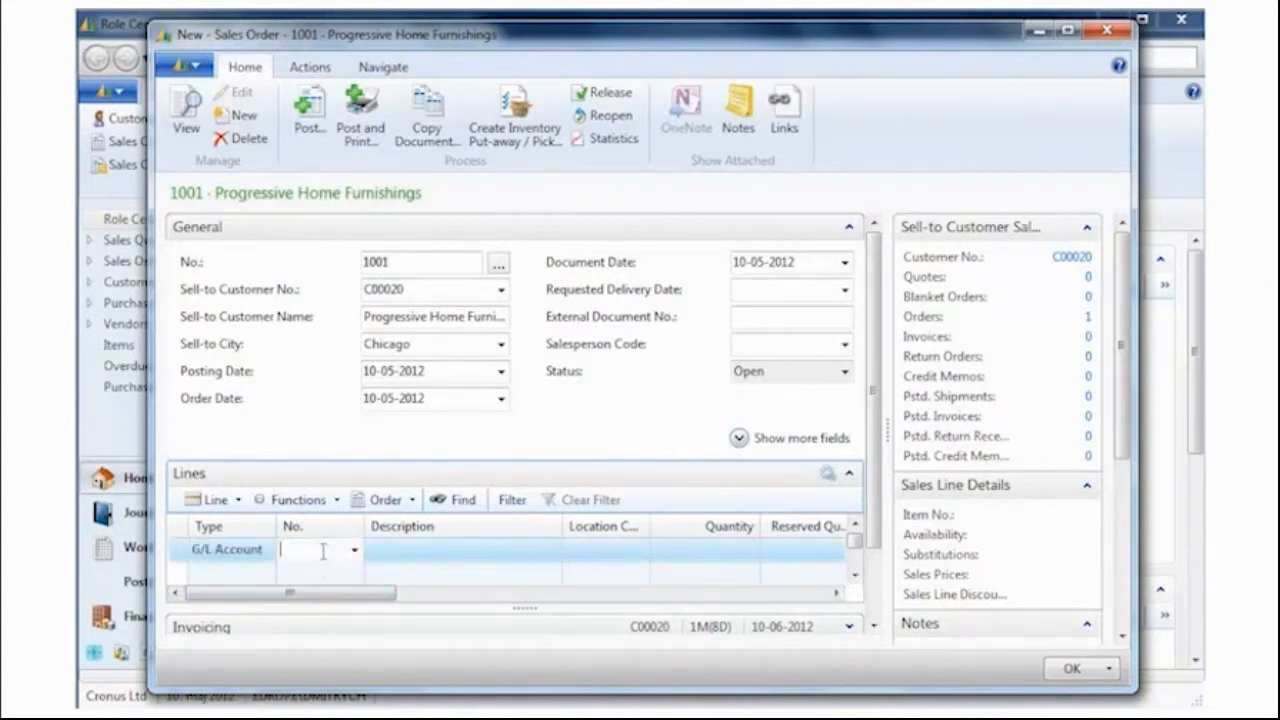
left_click(356, 553)
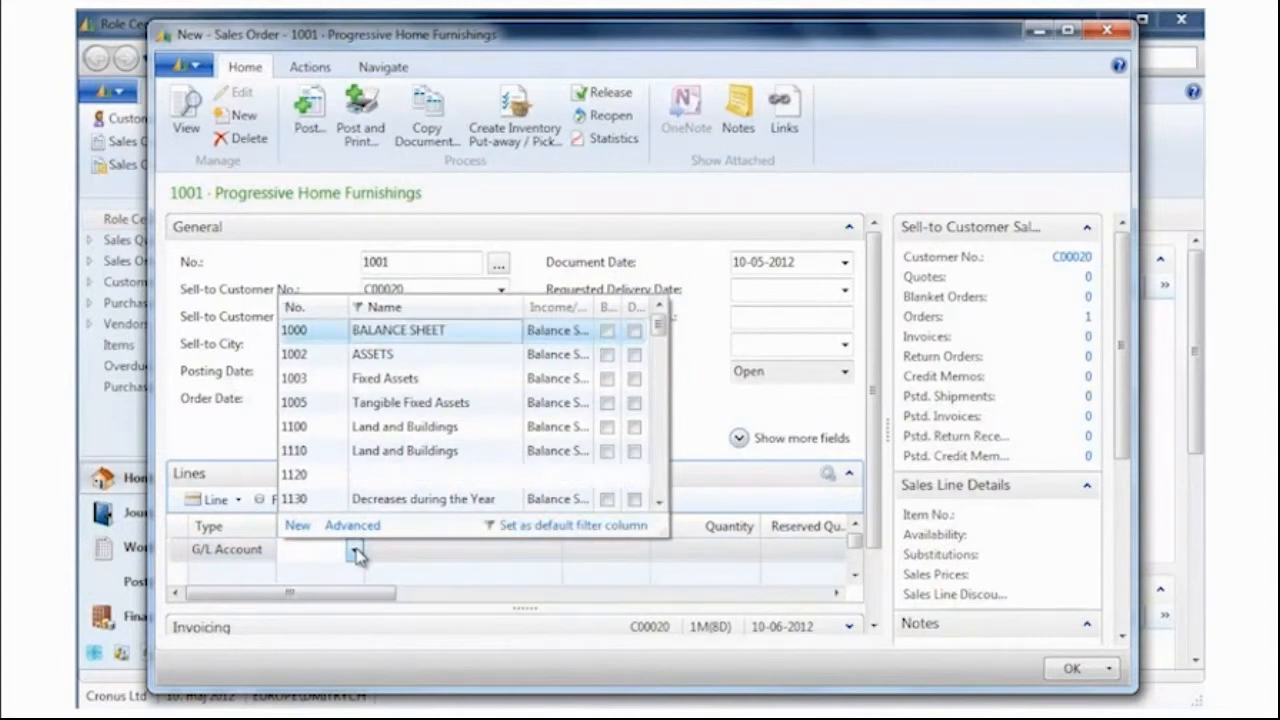
type("offi")
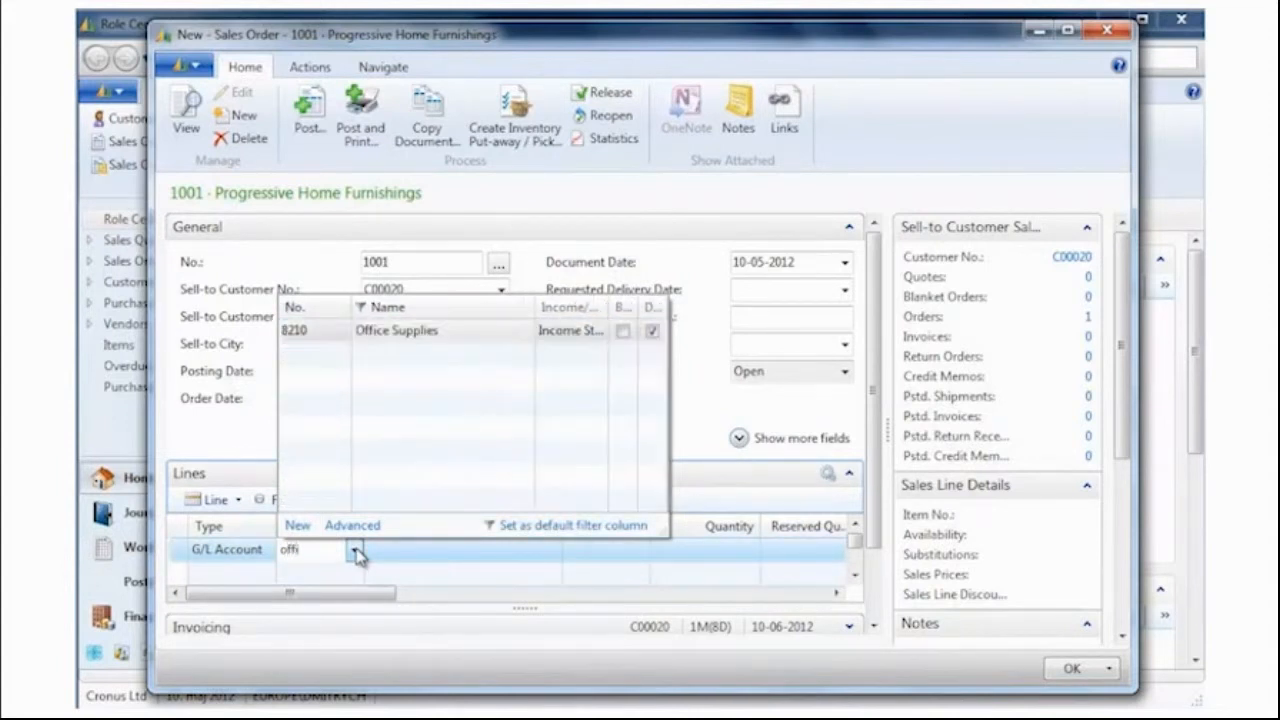
key("Return")
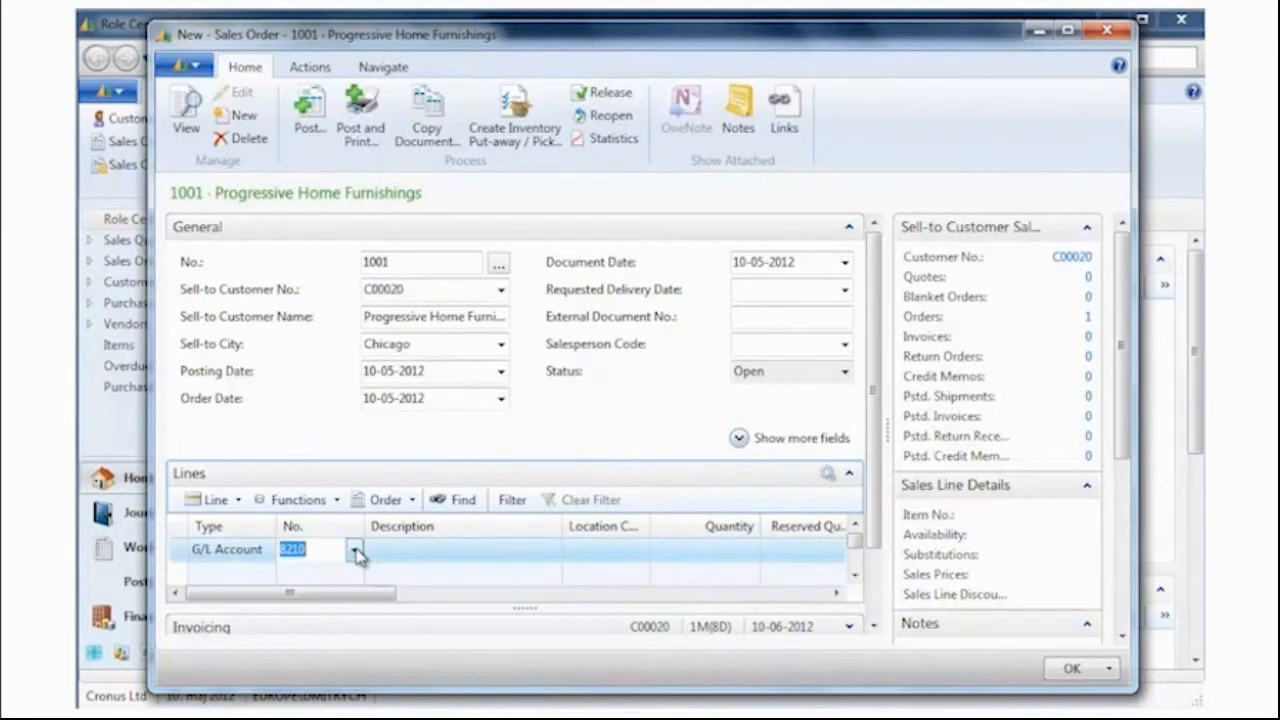
key("Tab")
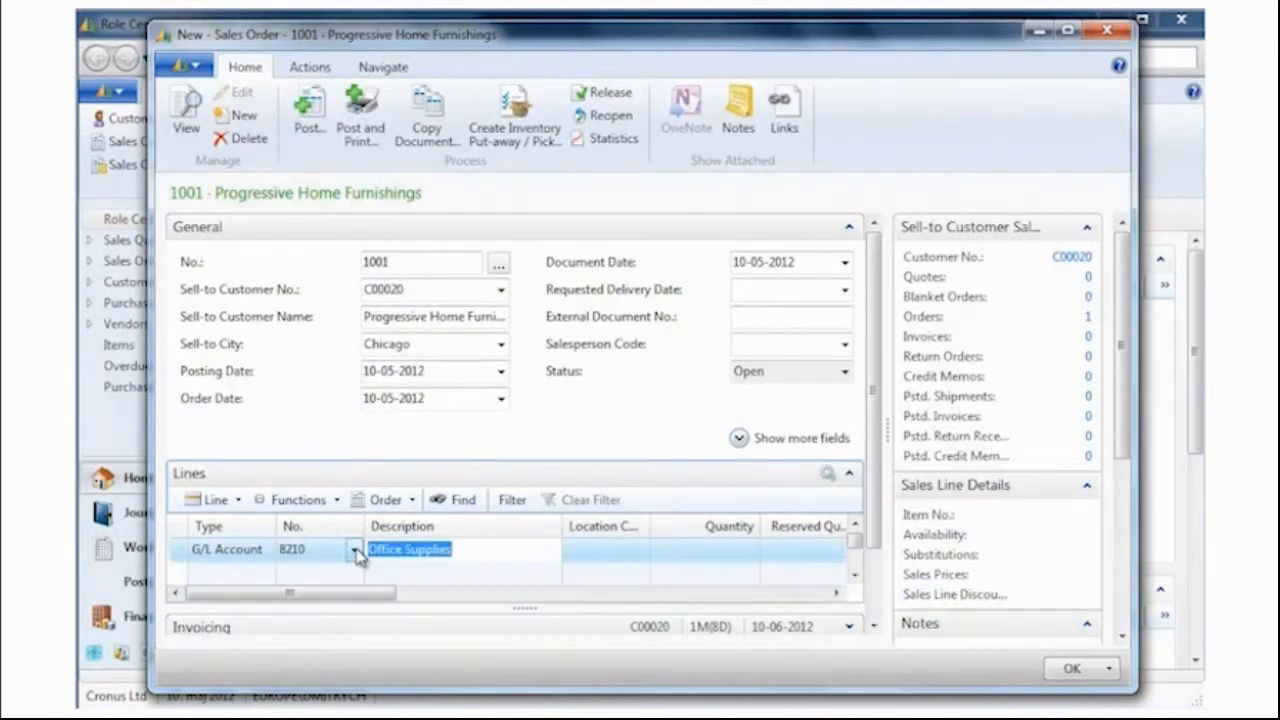
Set the Office Supplies line's quantity to 2 and its unit price excluding VAT to 200
key("Tab")
key("Tab")
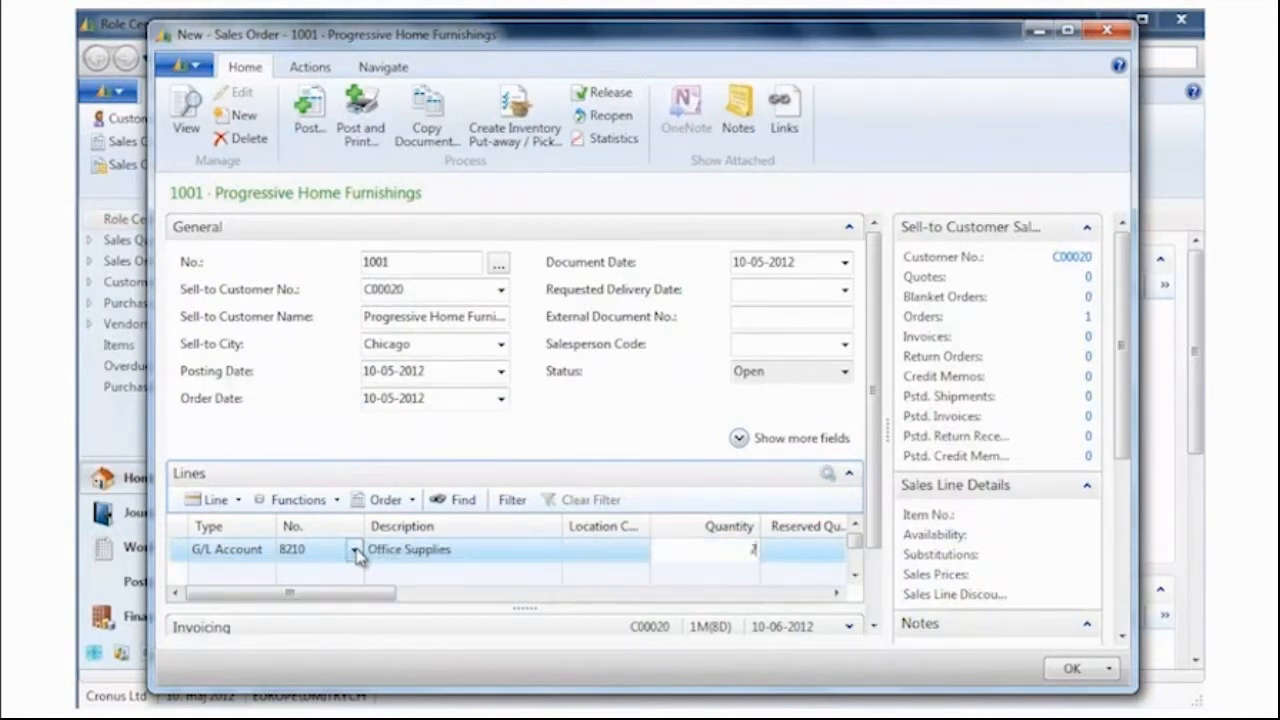
key("Tab")
key("Tab")
type("200")
key("Tab")
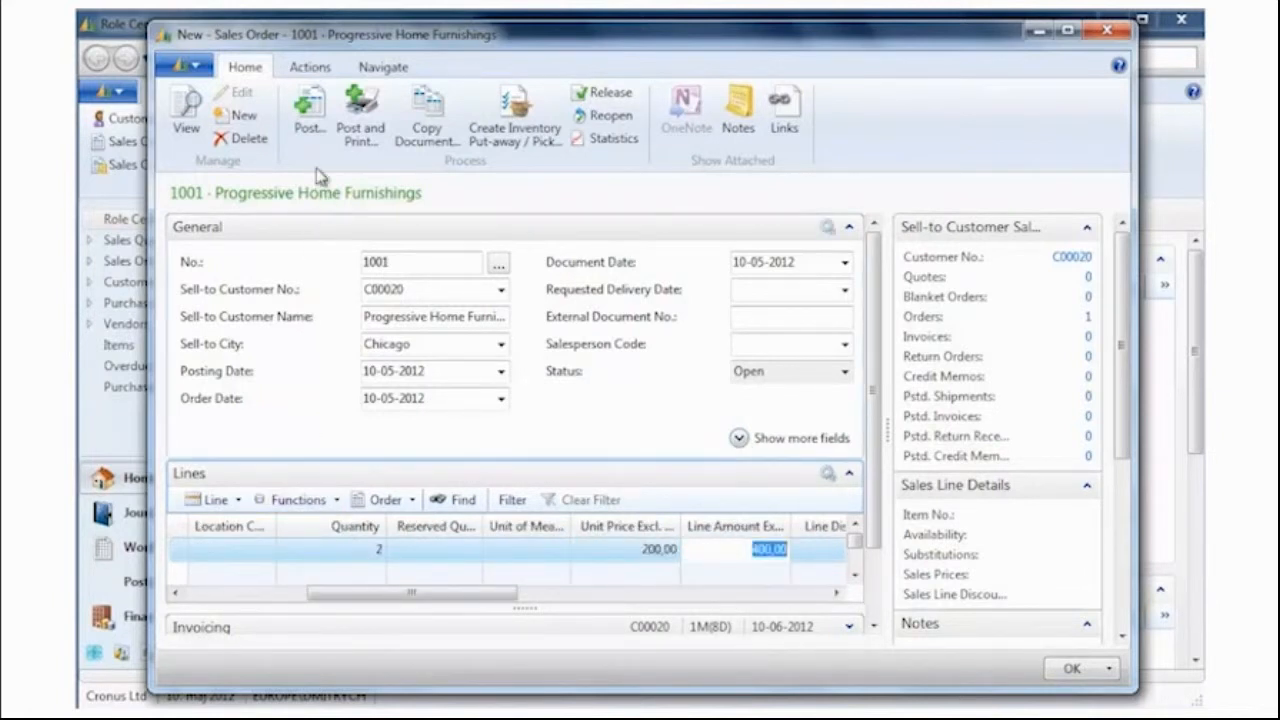
Post the sales order with the Ship and Invoice option and open its posted sales invoice
left_click(311, 122)
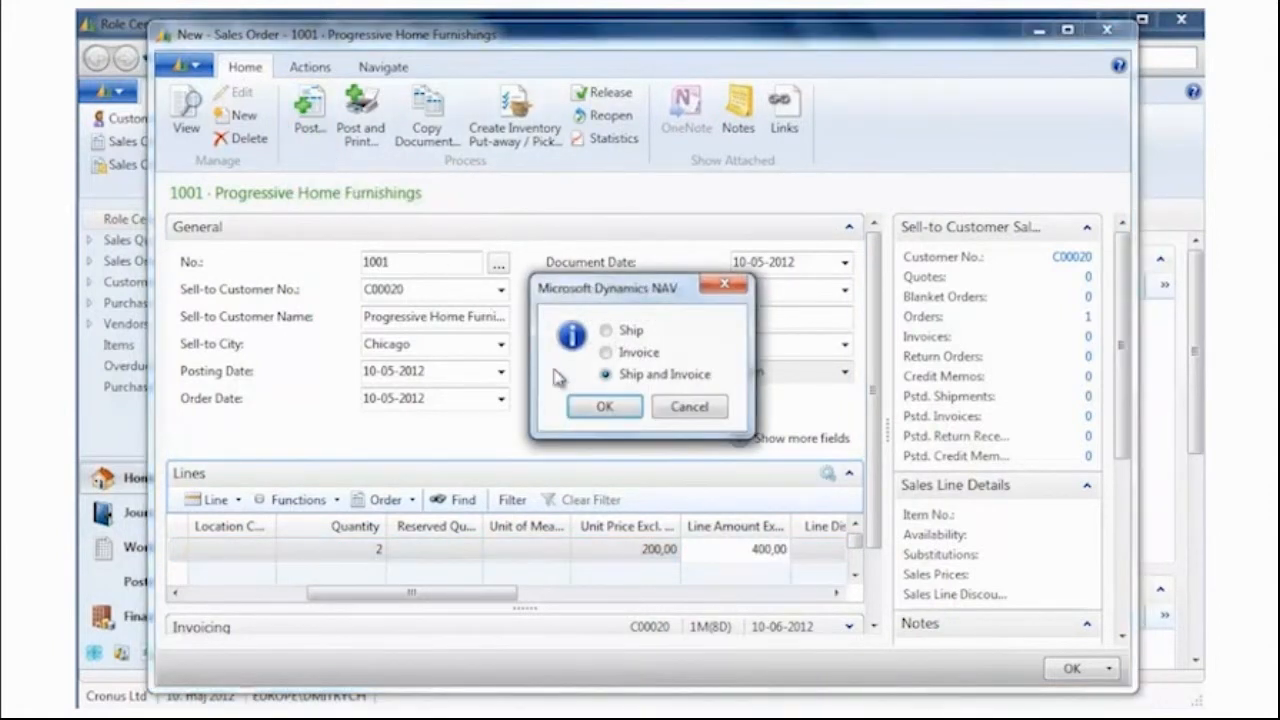
left_click(601, 406)
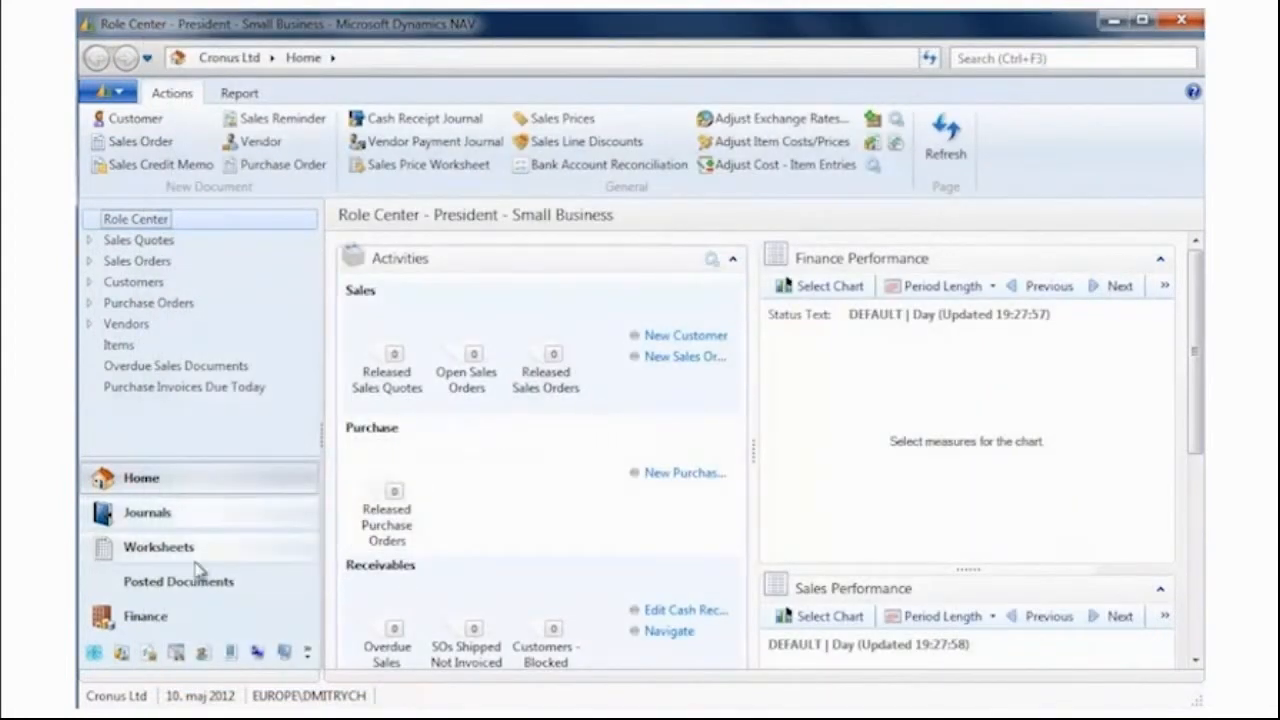
left_click(153, 590)
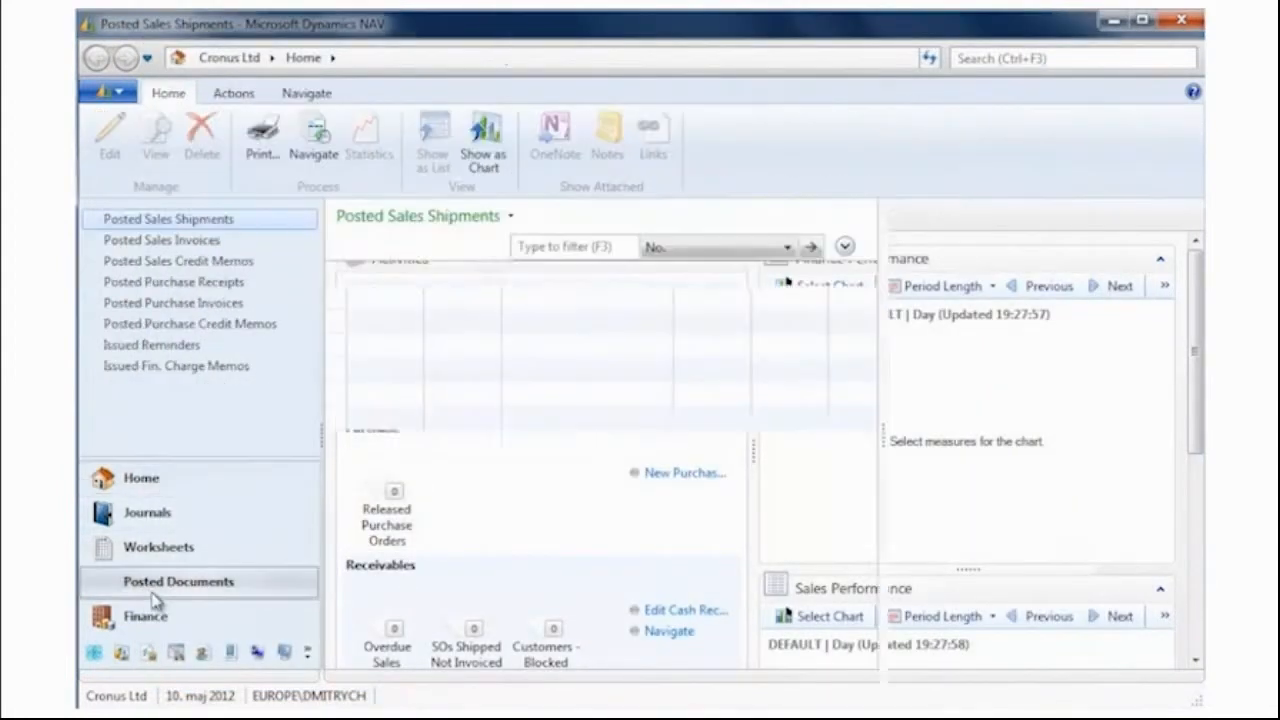
left_click(181, 248)
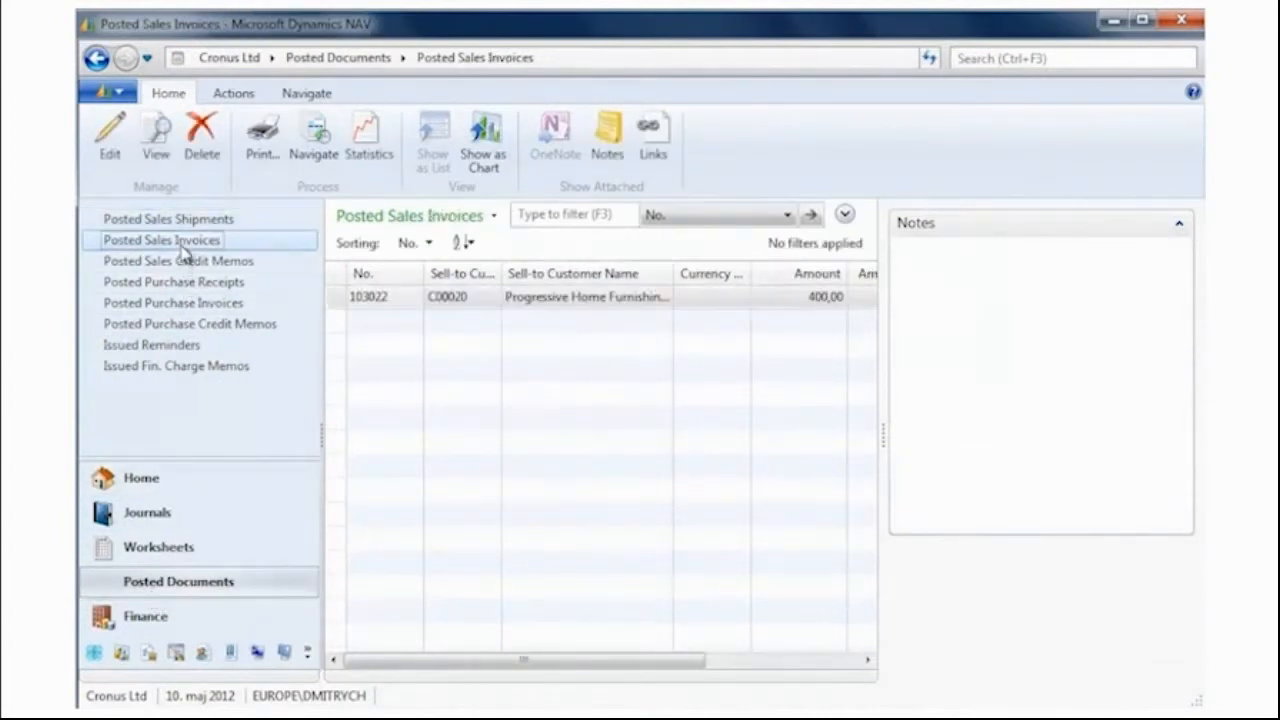
left_click(416, 302)
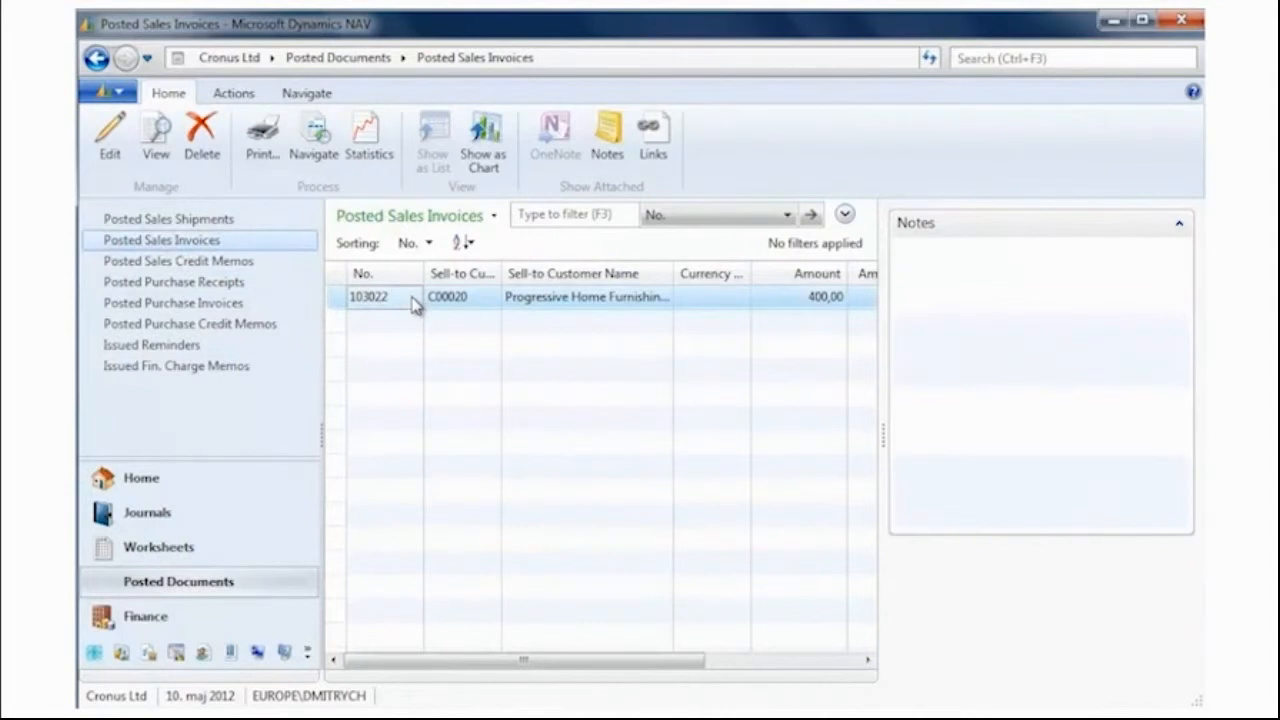
double_click(416, 302)
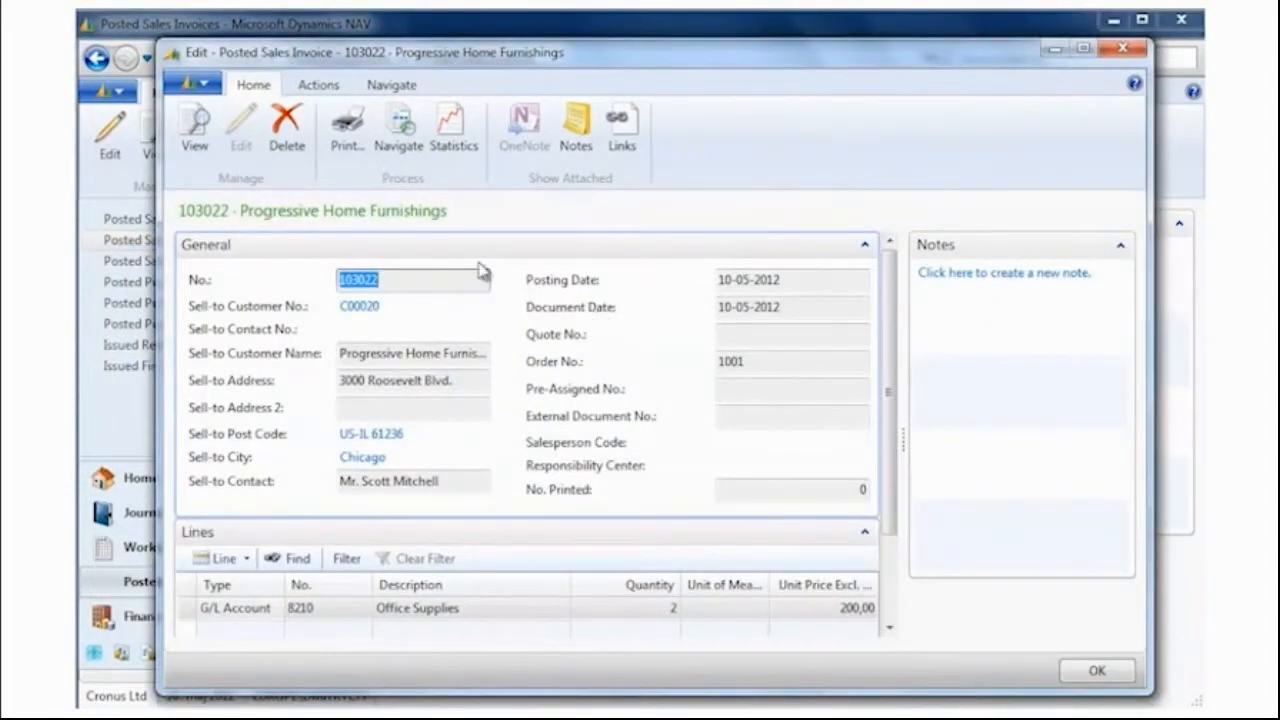
Preview the printout of the posted sales invoice, then close the preview and the invoice and return to the Role Center
left_click(340, 160)
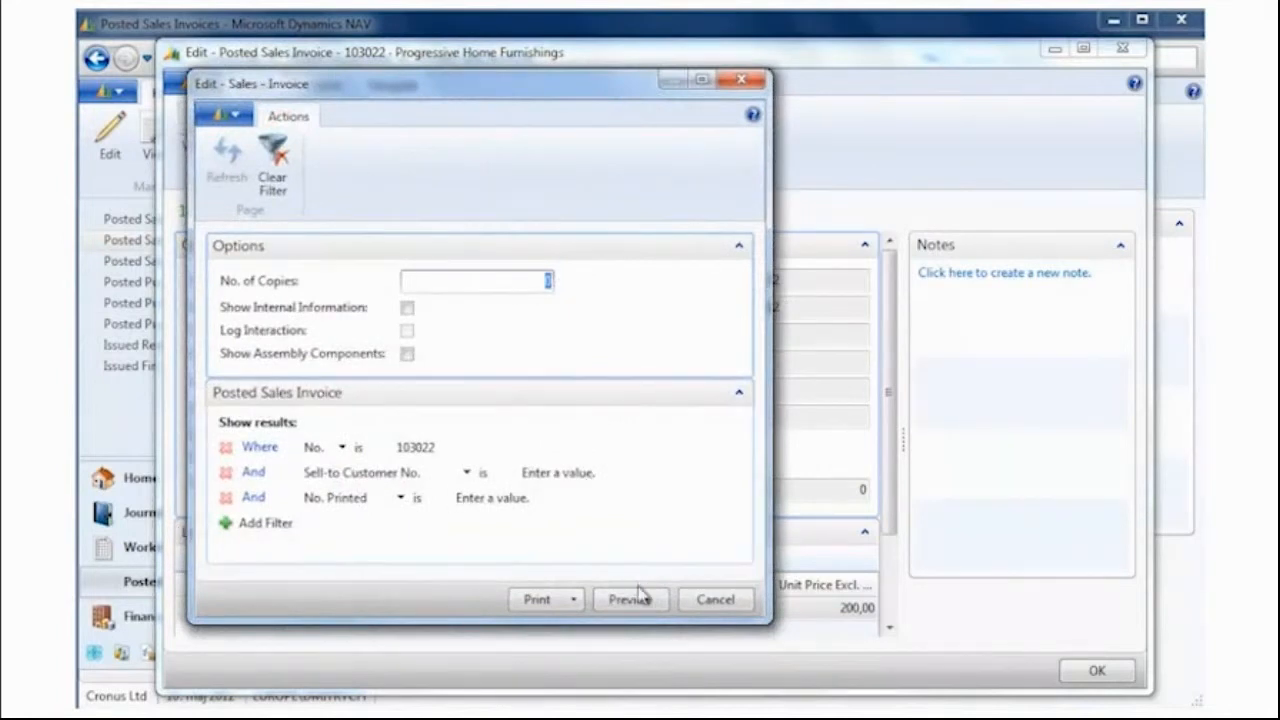
left_click(630, 600)
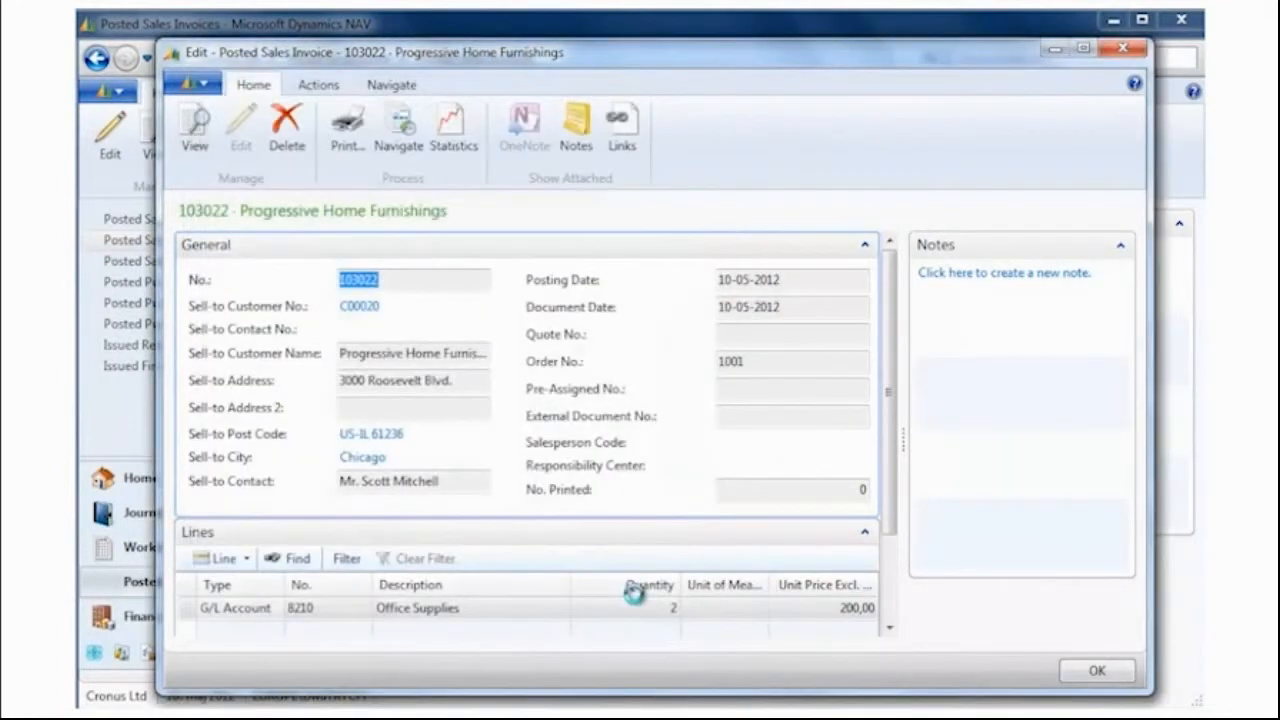
left_click_drag(1143, 263, 1163, 186)
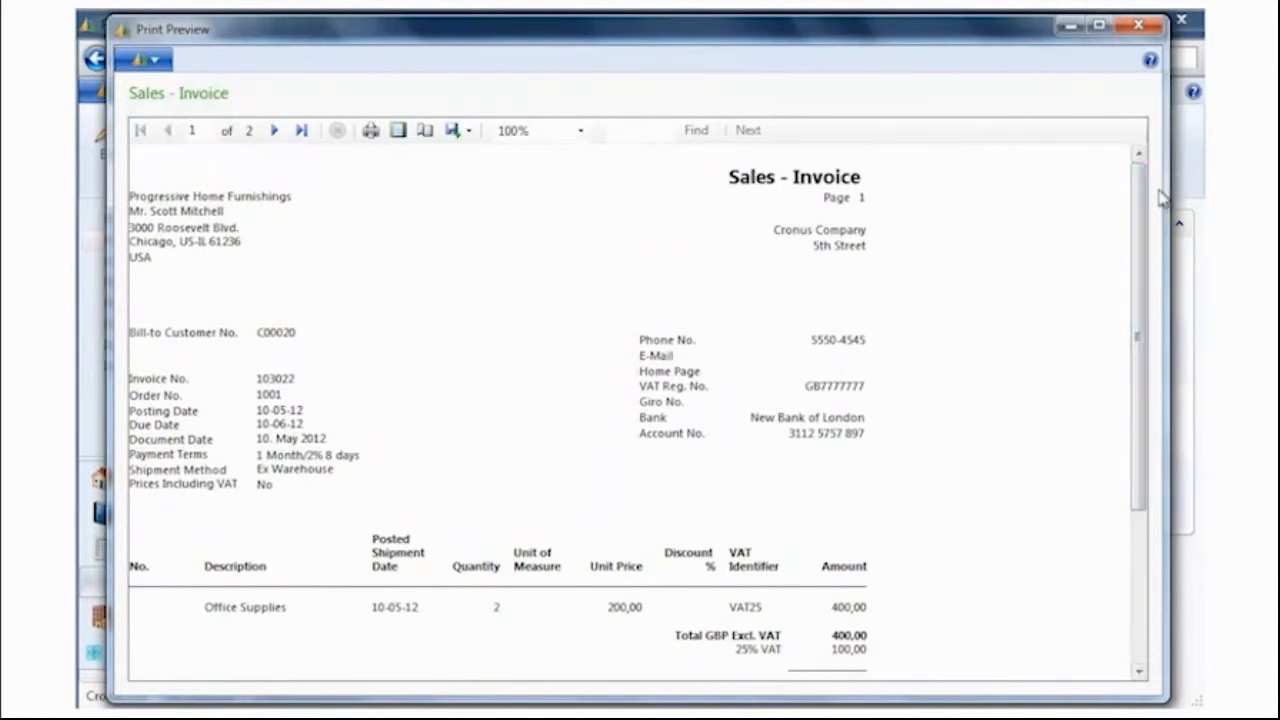
left_click(1137, 30)
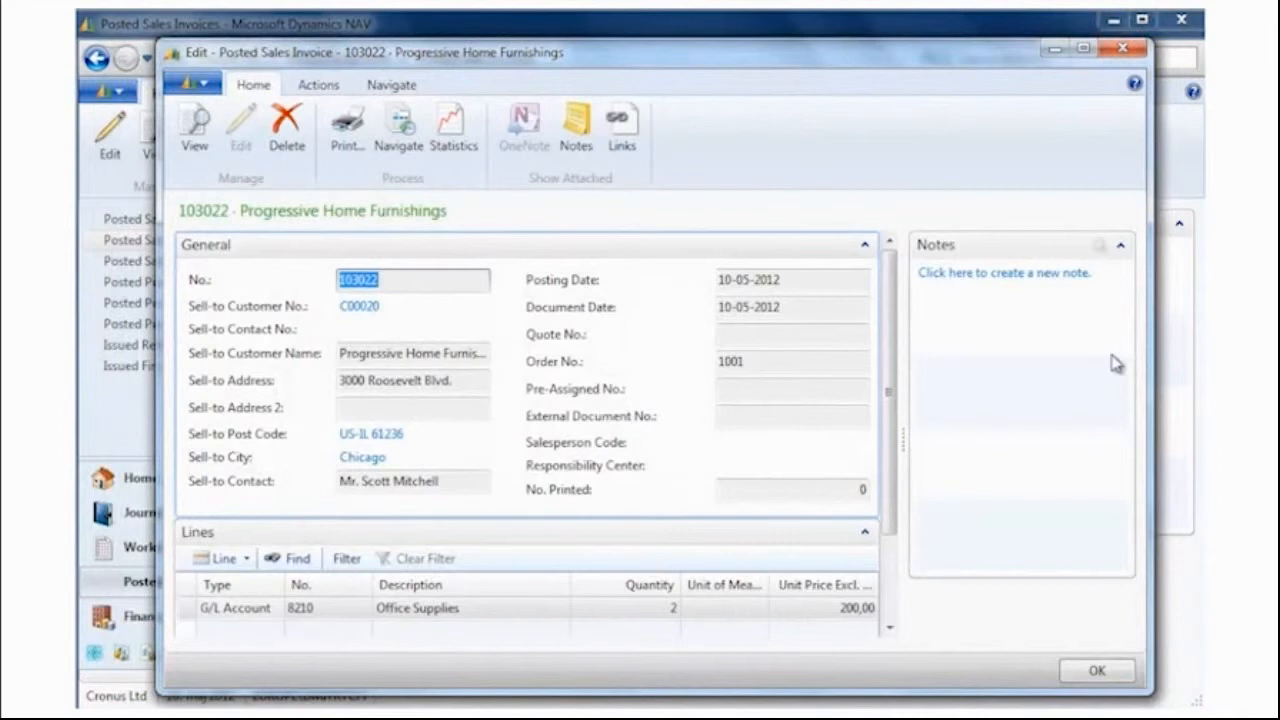
left_click(1084, 672)
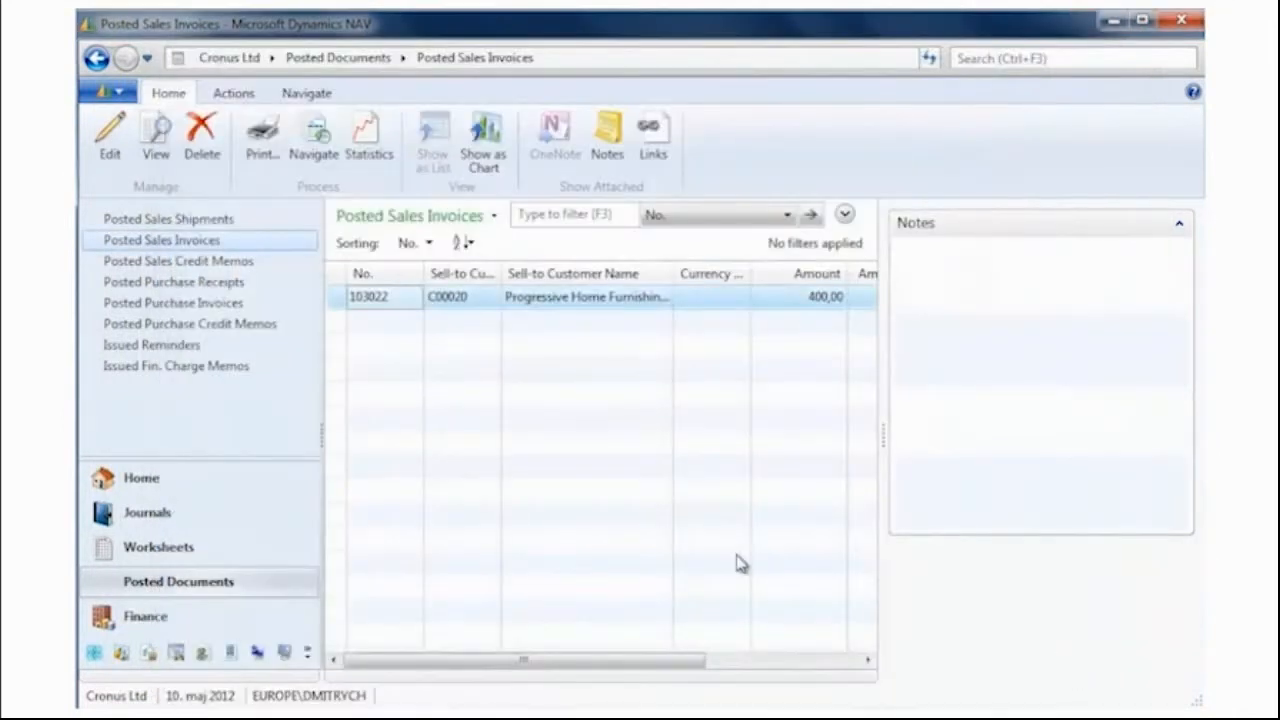
left_click(155, 481)
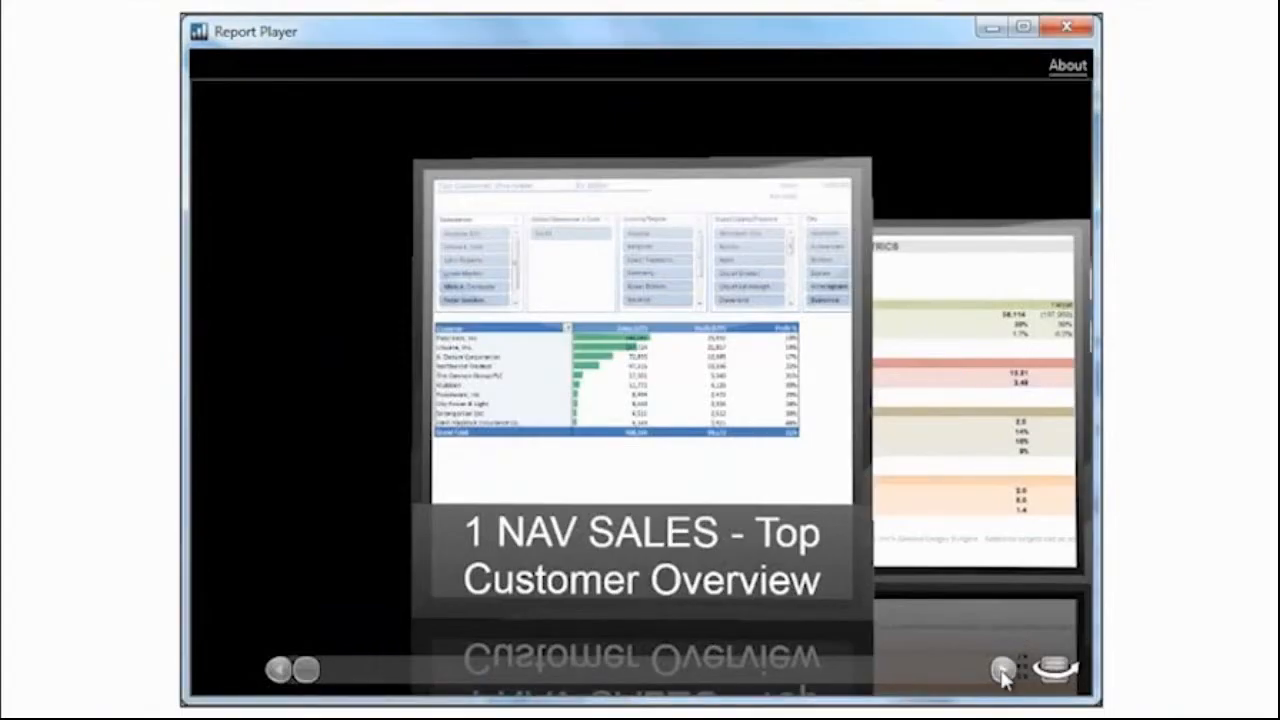
Switch to Report Player and browse its report gallery from the Top Customer Overview through the Accounts Payable Summary Report
left_click(1003, 672)
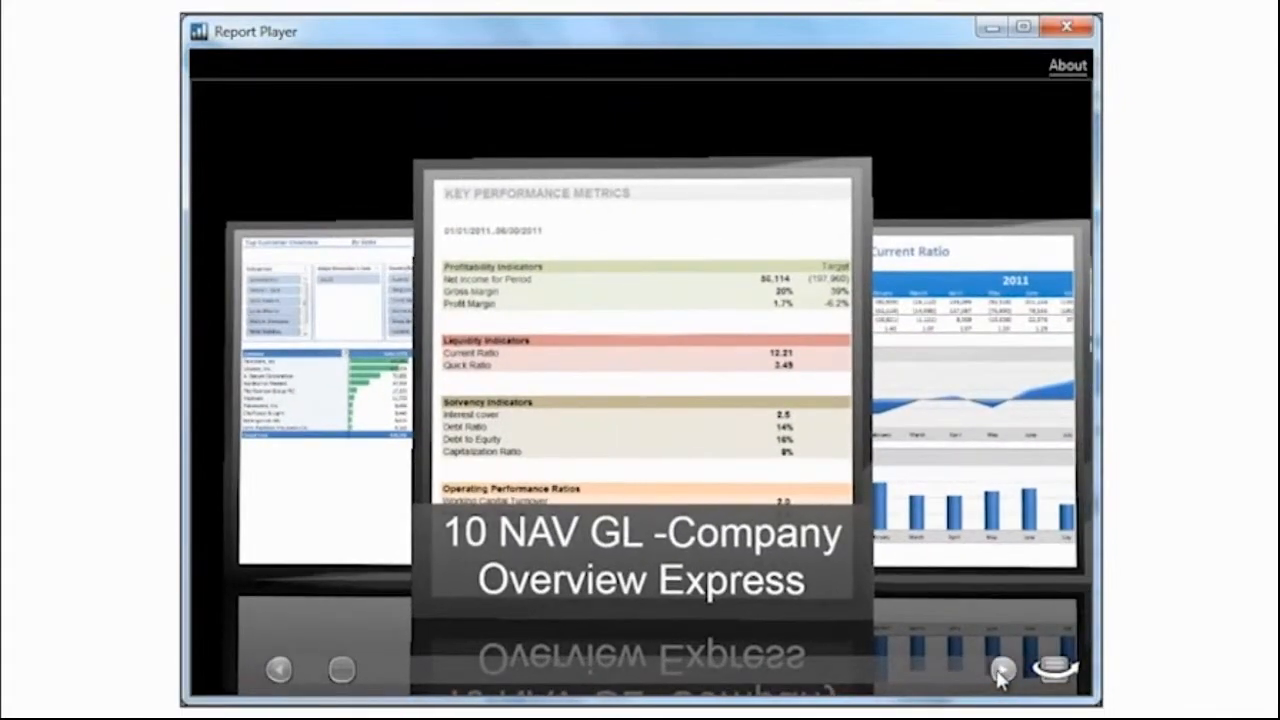
left_click(1003, 672)
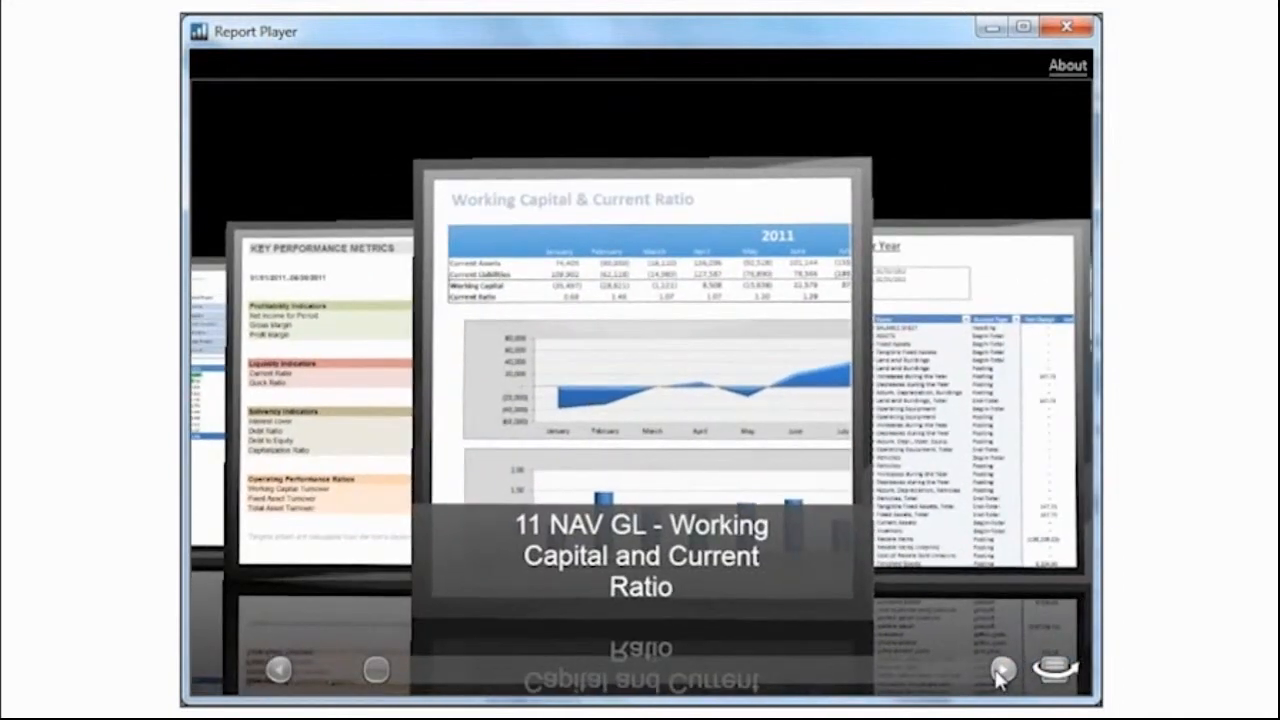
left_click(1003, 672)
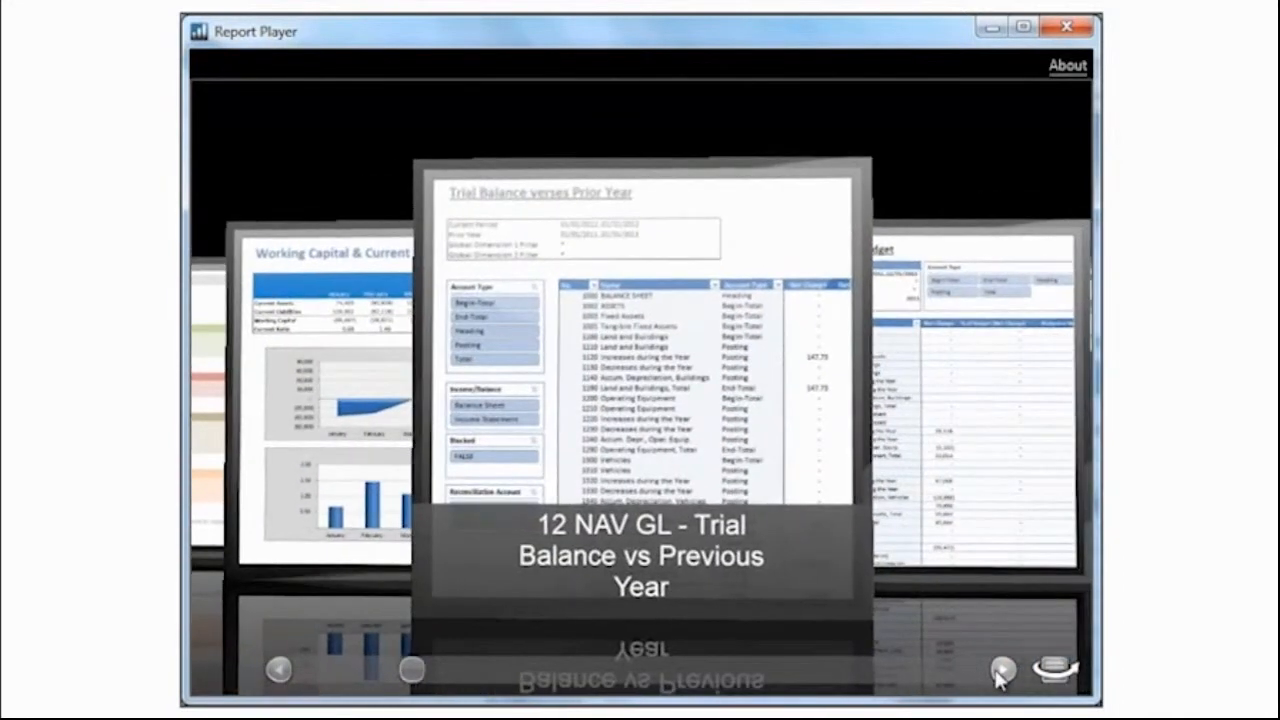
left_click(1003, 672)
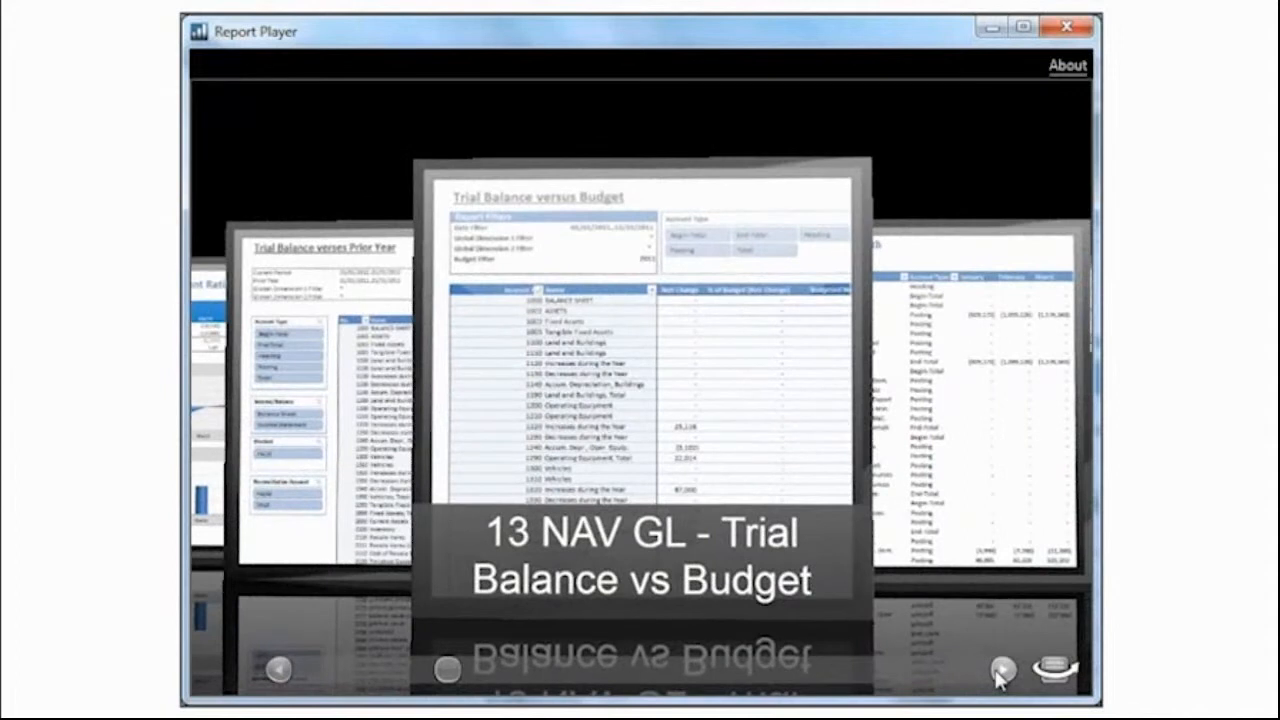
left_click(1003, 672)
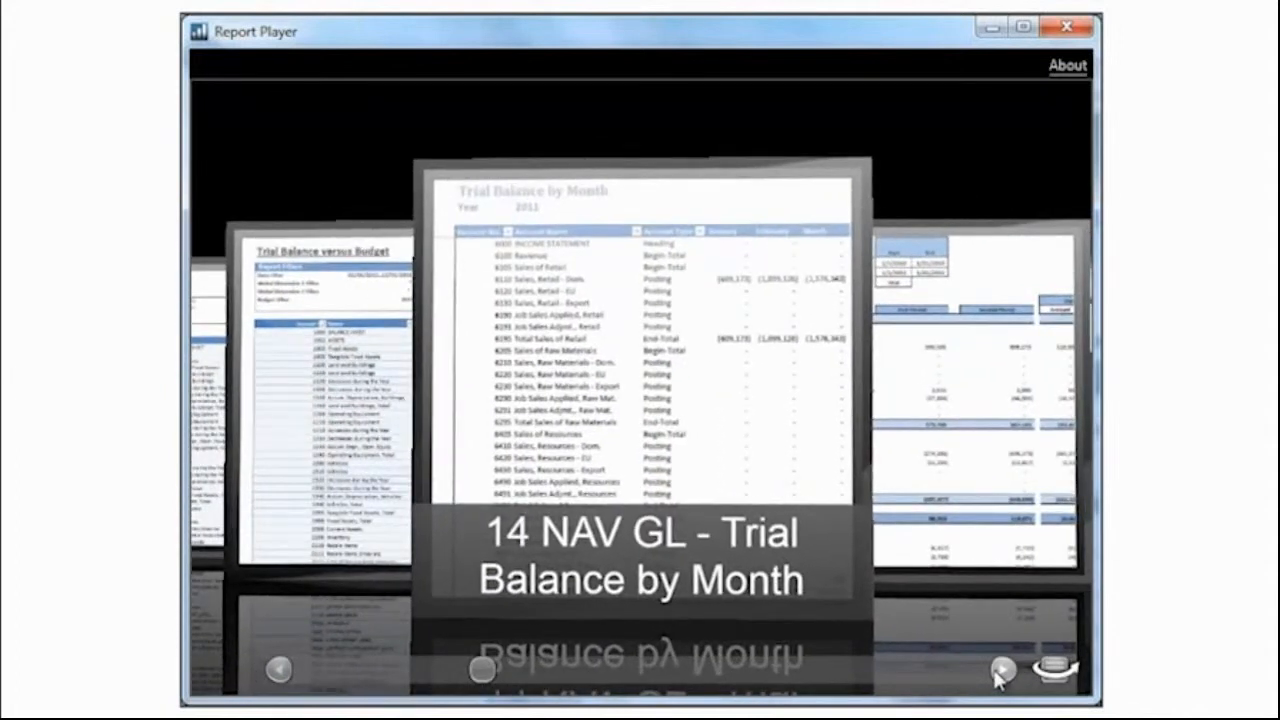
left_click(1003, 672)
left_click(1002, 672)
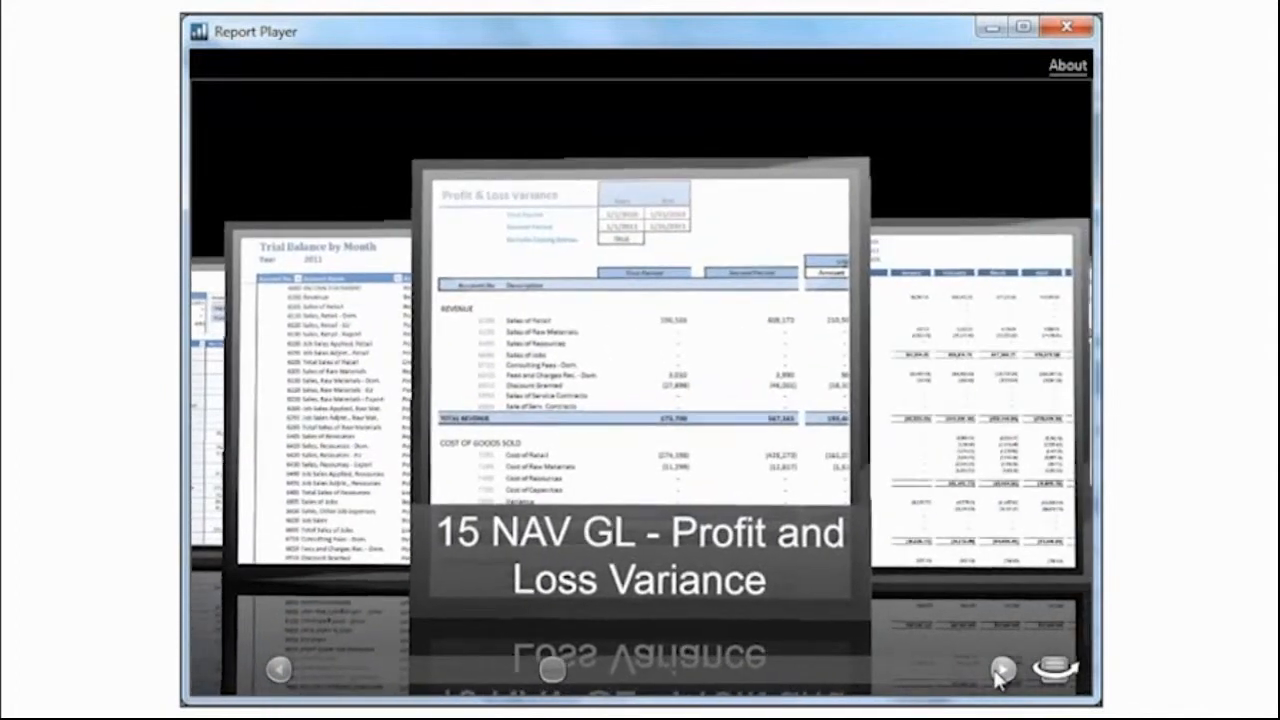
left_click(1002, 672)
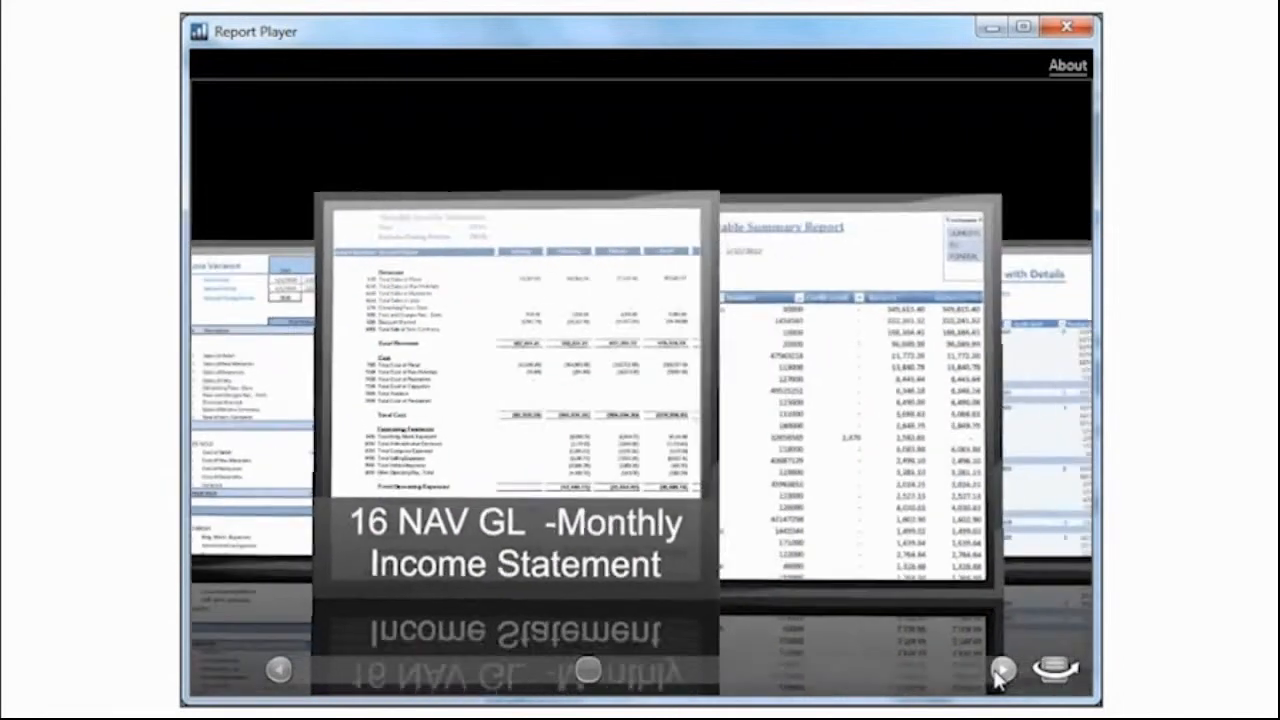
left_click(1002, 672)
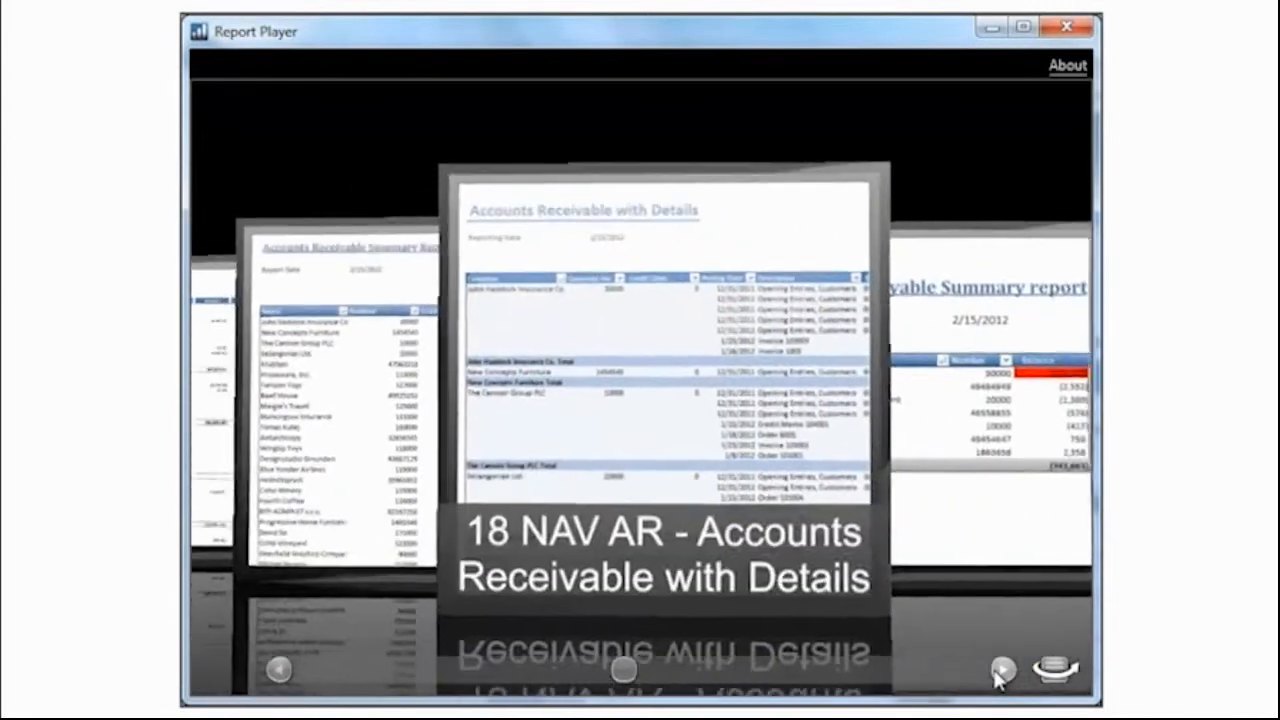
left_click(1002, 672)
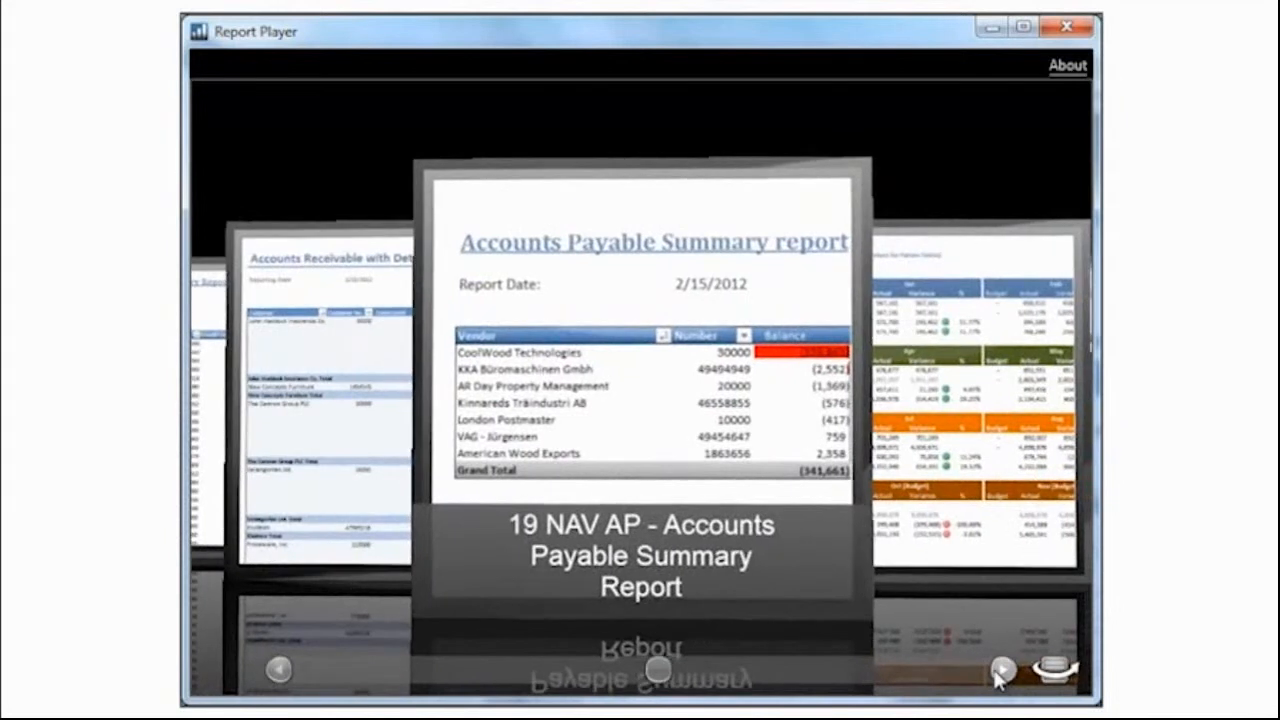
Browse the report gallery to 3 NAV SALES - Sales Dashboard and open that report in Excel
left_click(1002, 672)
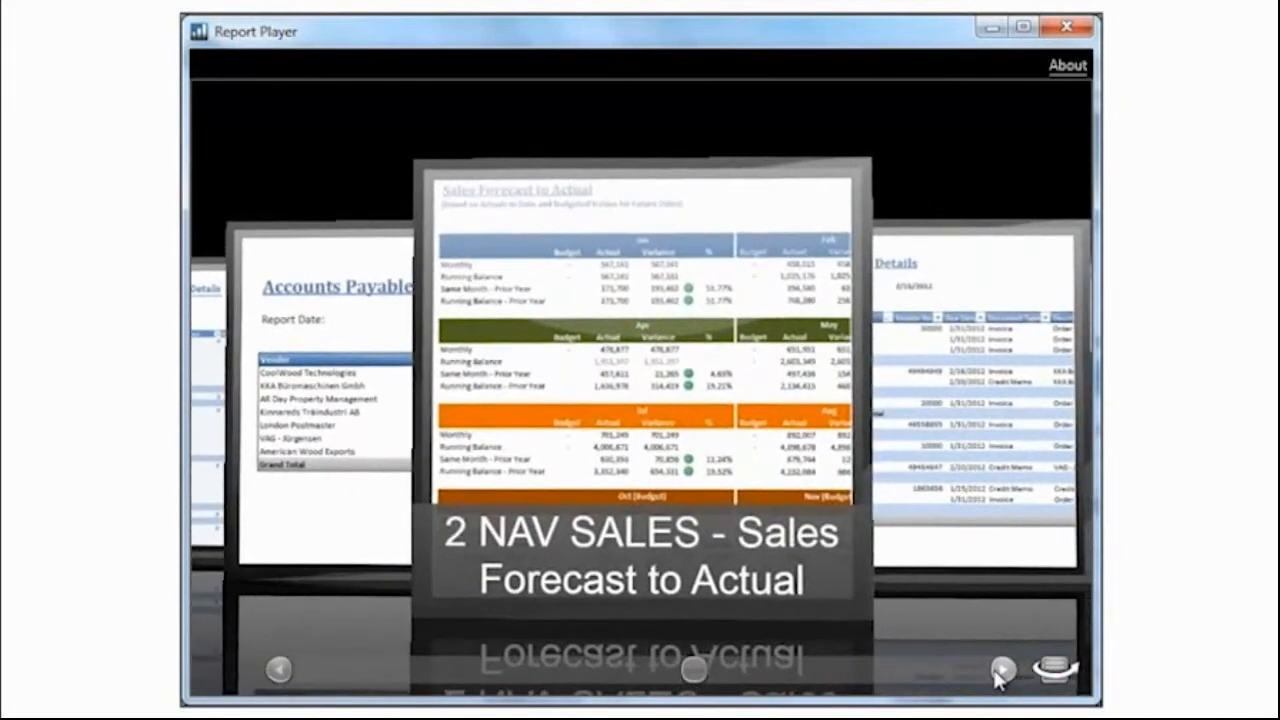
left_click(1002, 672)
left_click(1002, 672)
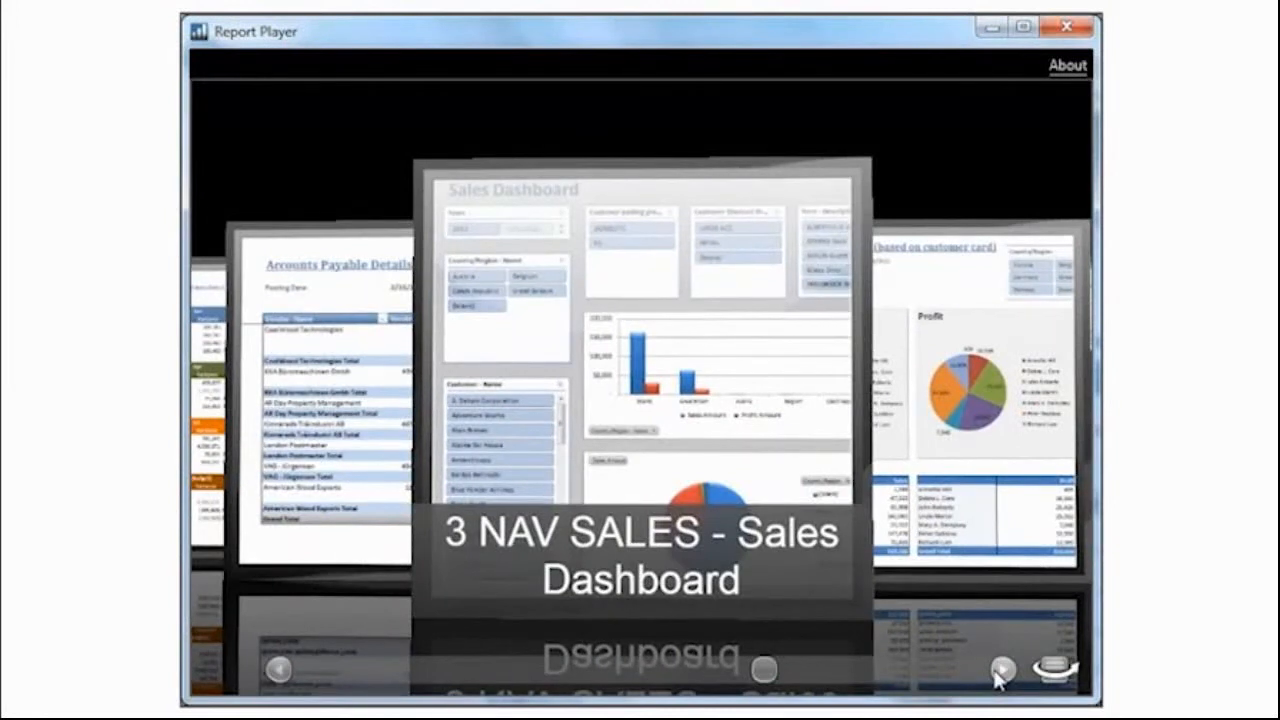
left_click(722, 410)
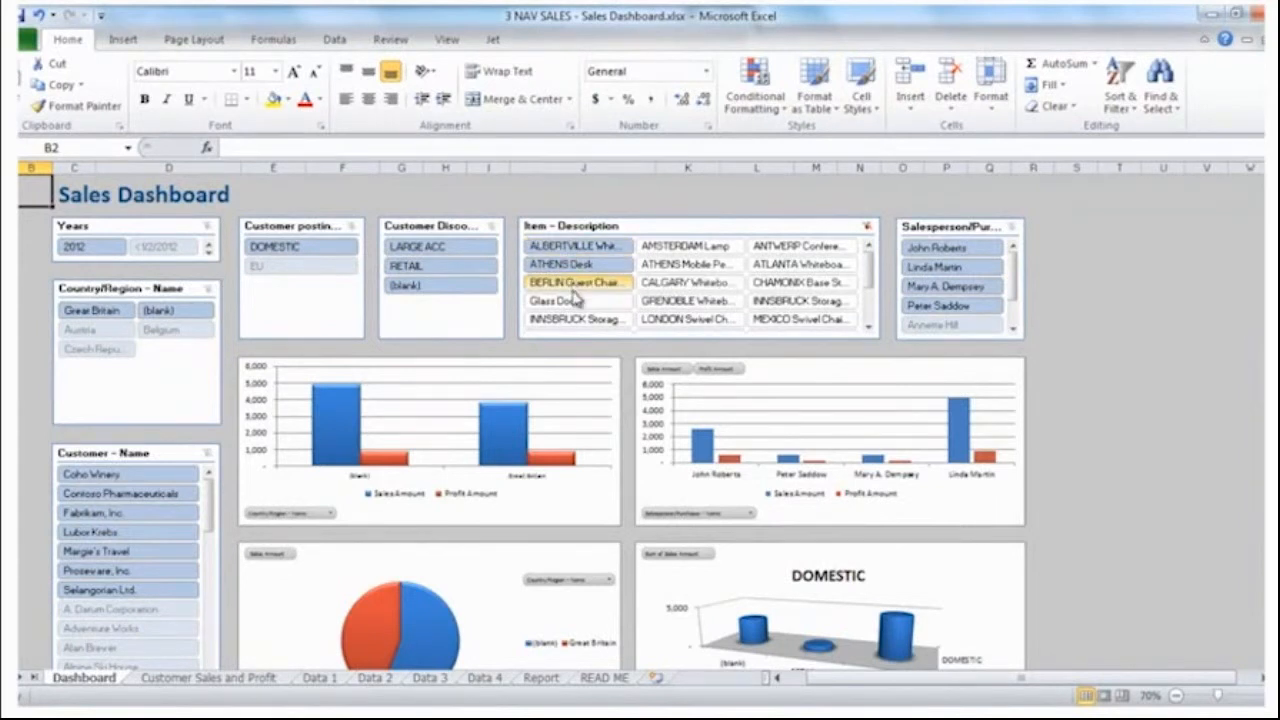
Try multi-selections in the Item - Description slicer, extending the filter to all items from the ALBERTVILLE entry through the MEXICO Swivel Chair
left_click(575, 302)
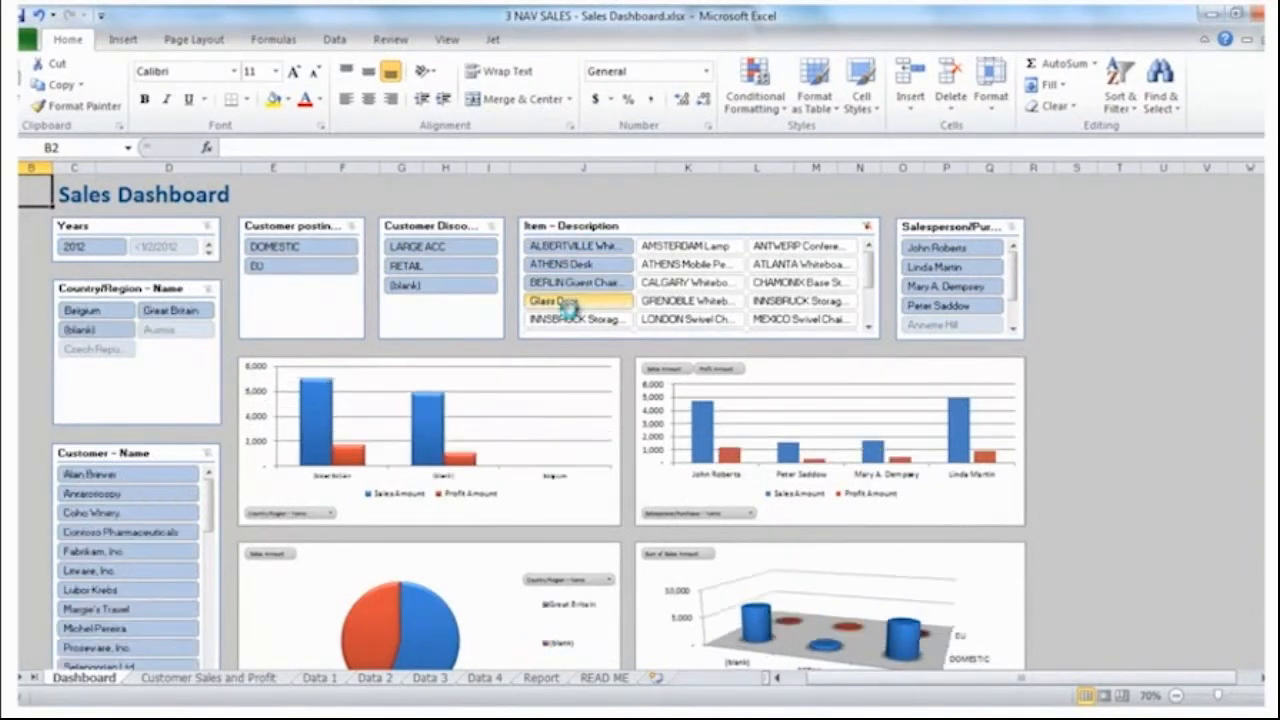
left_click(693, 318, "ctrl")
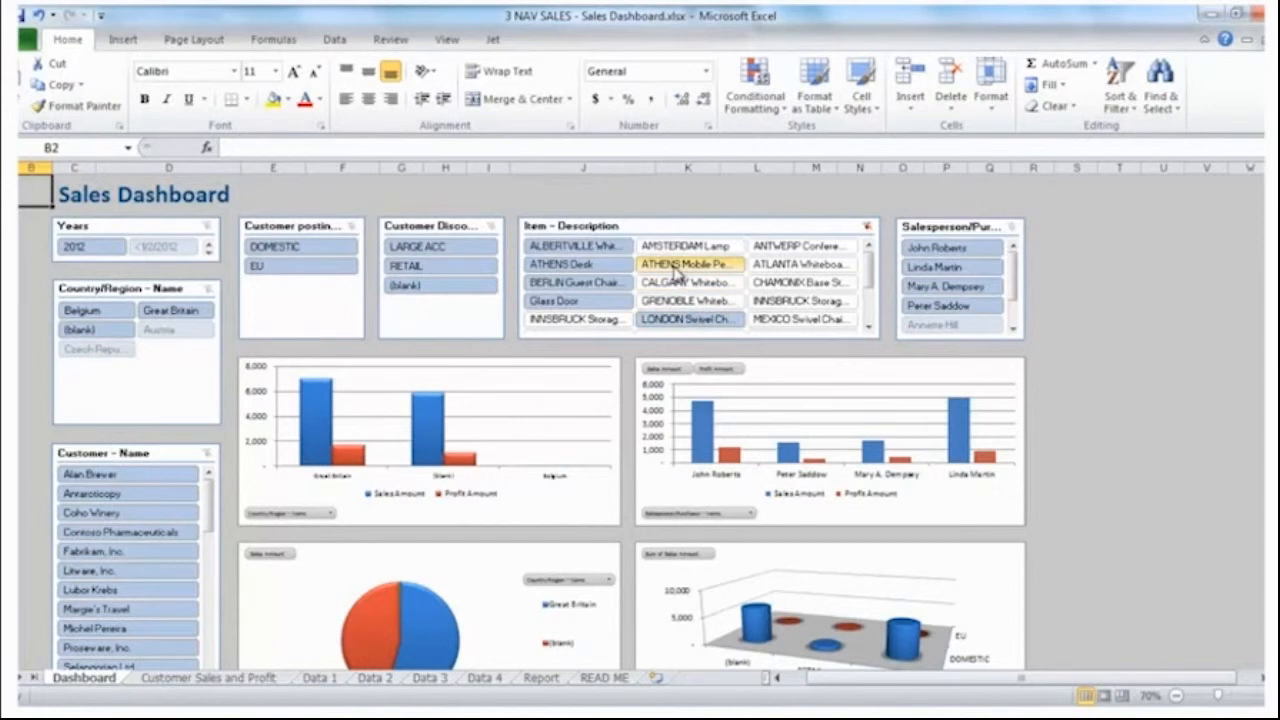
left_click(788, 317, "shift")
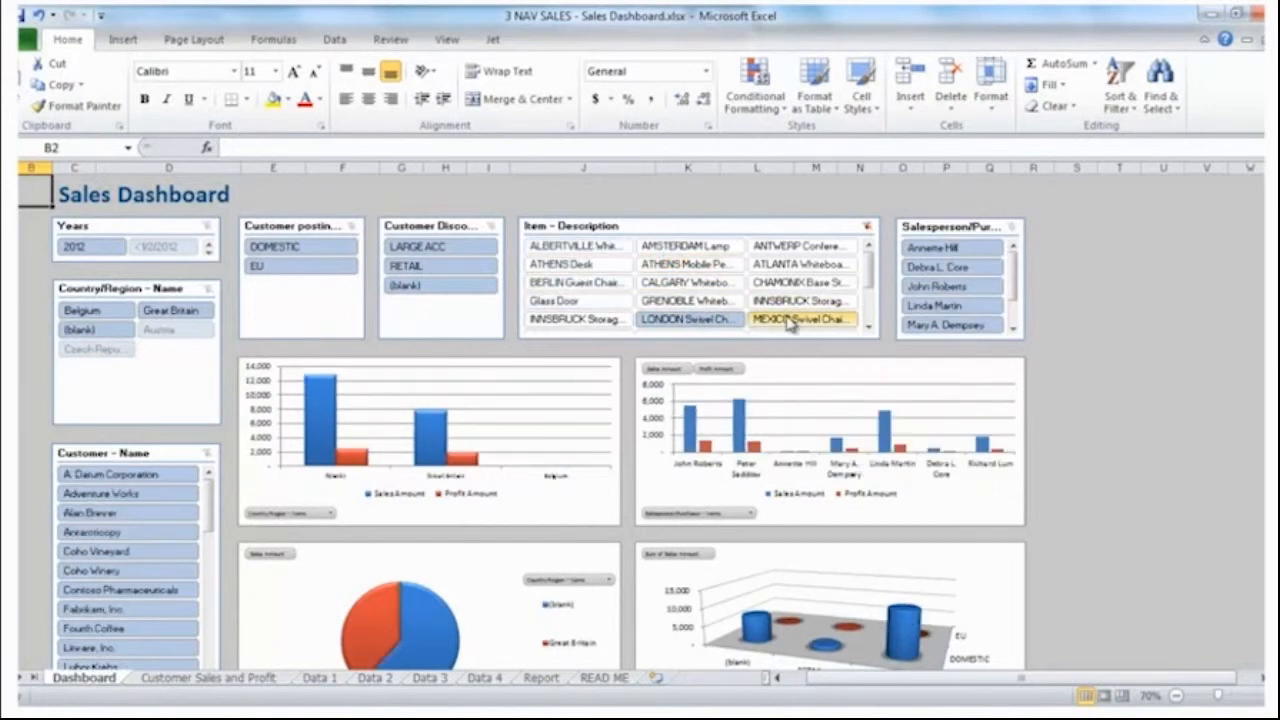
left_click(557, 252, "shift")
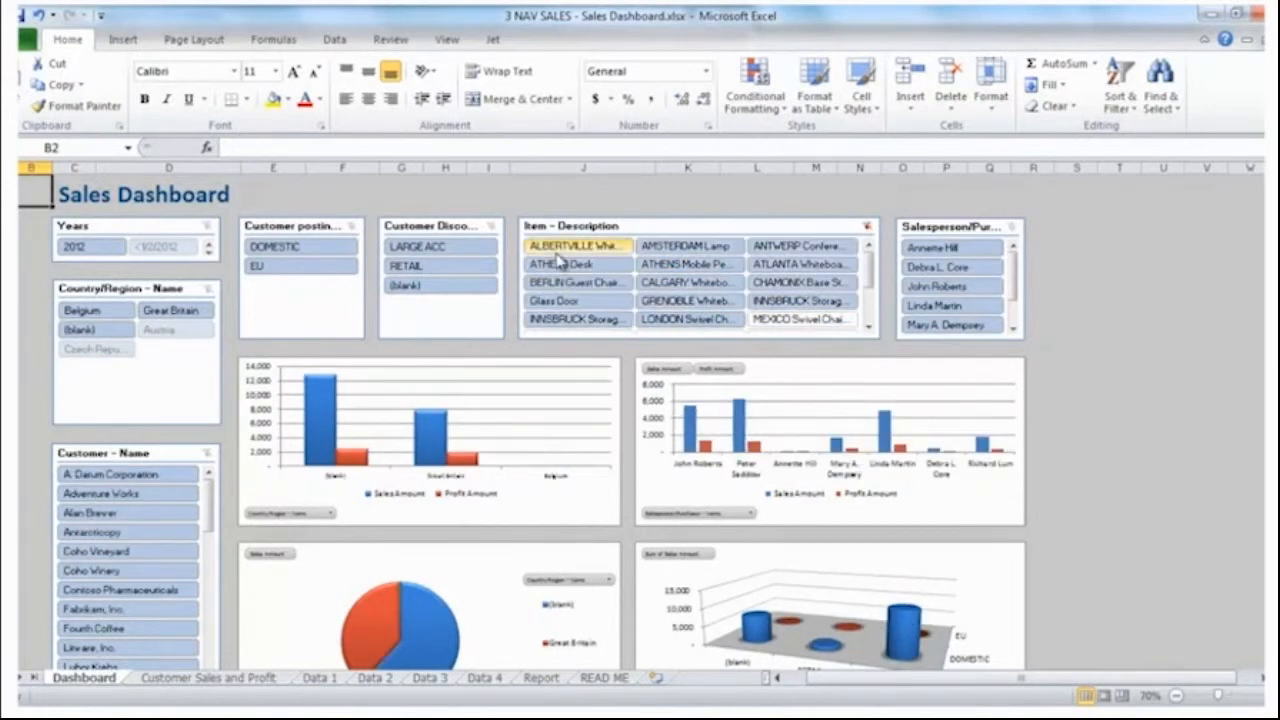
left_click(776, 322, "ctrl")
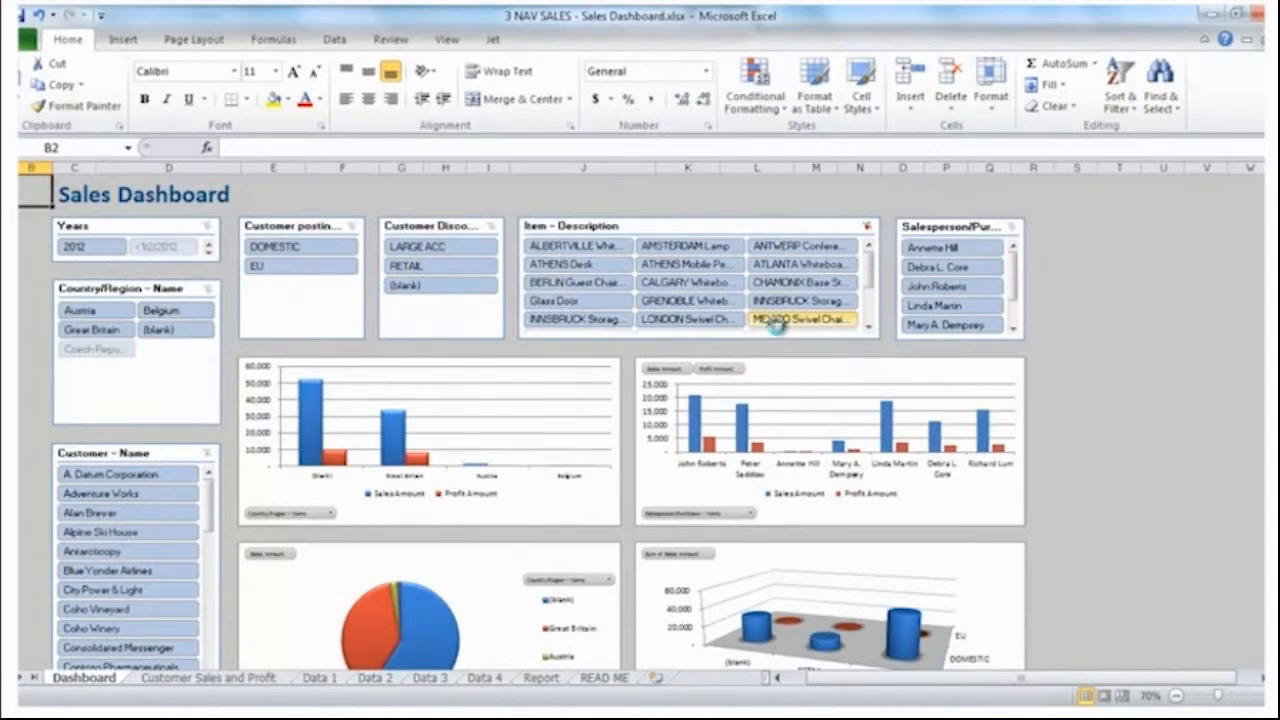
Filter the dashboard to the third listed salesperson, the DOMESTIC customer posting group and the MOSCOW Swivel Chair item
left_click(935, 288)
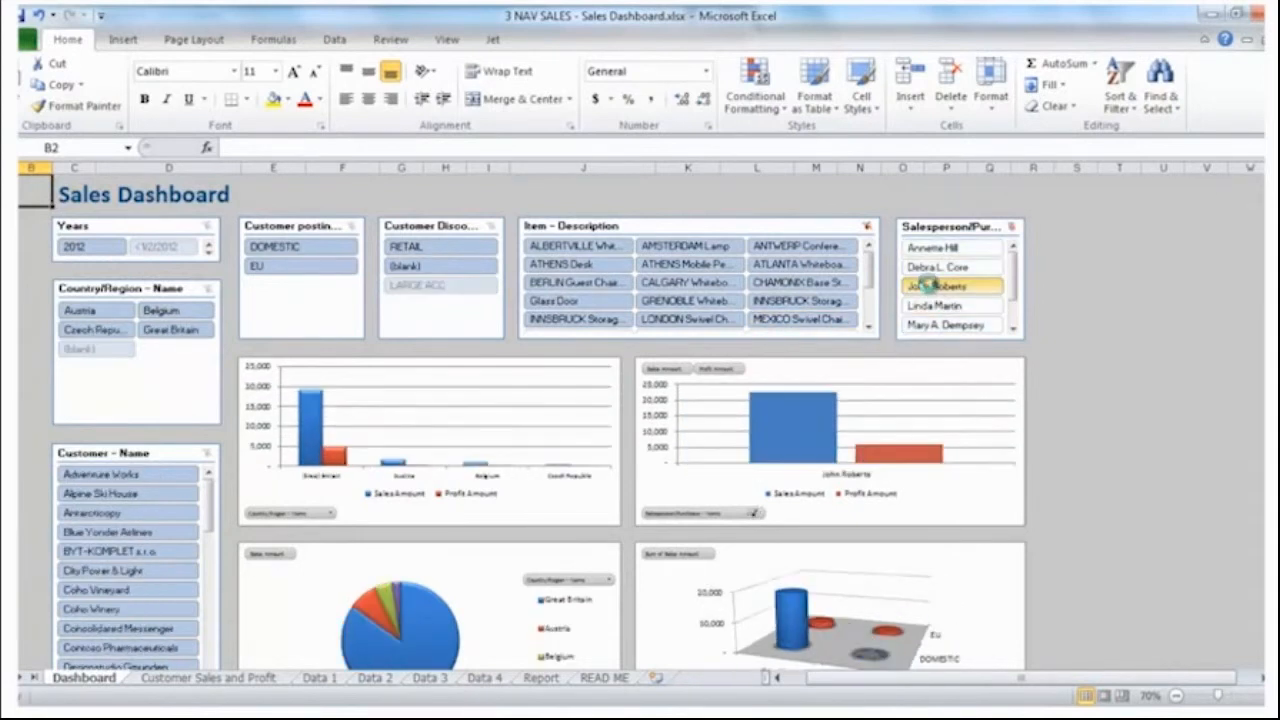
left_click(322, 247)
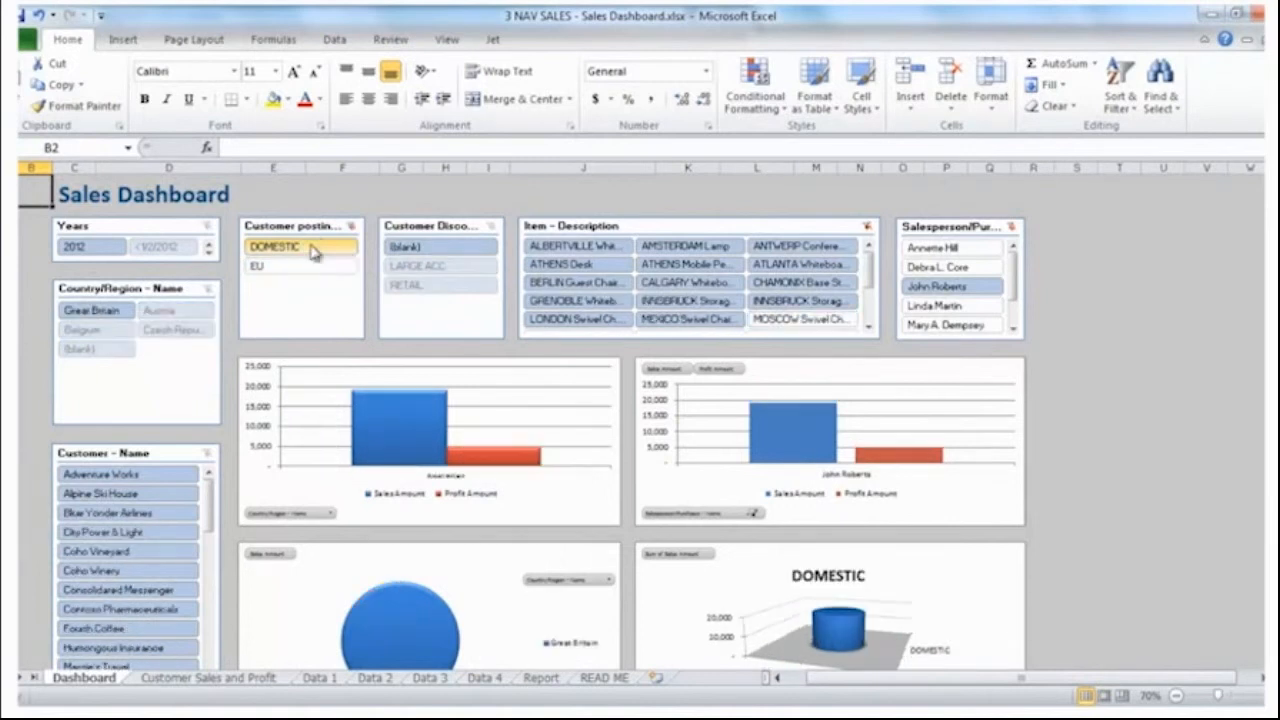
left_click(815, 319)
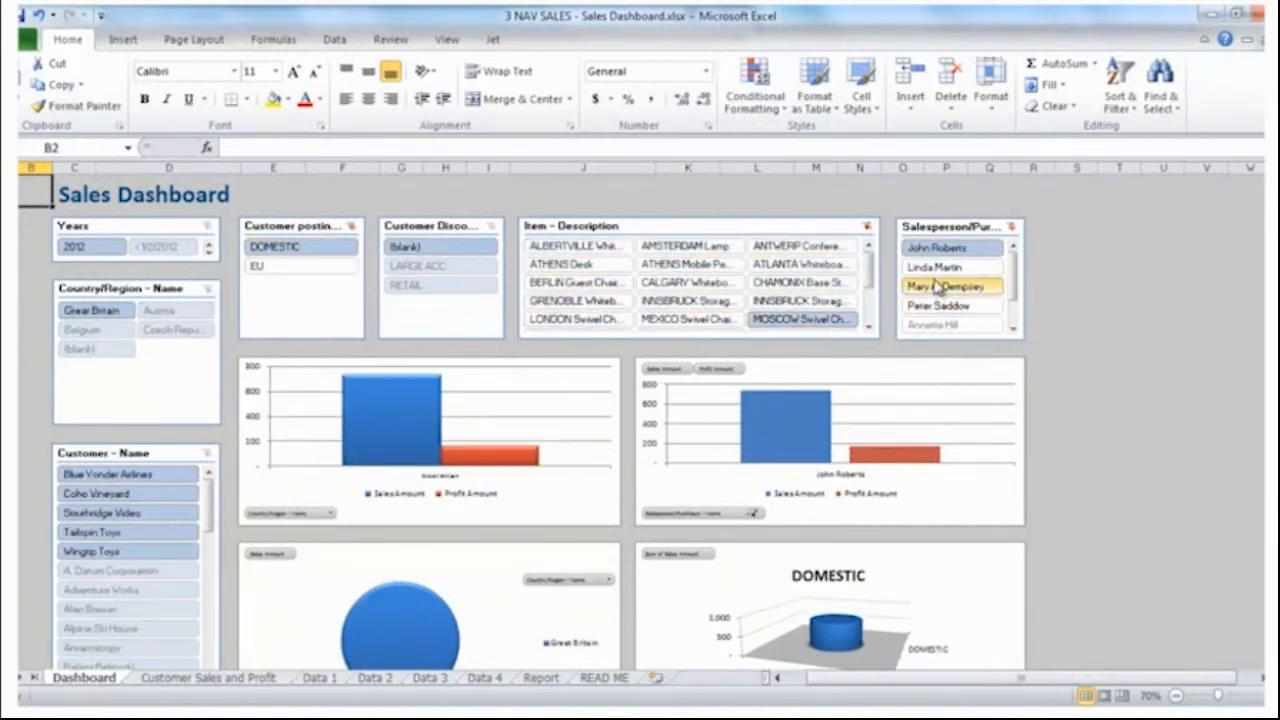